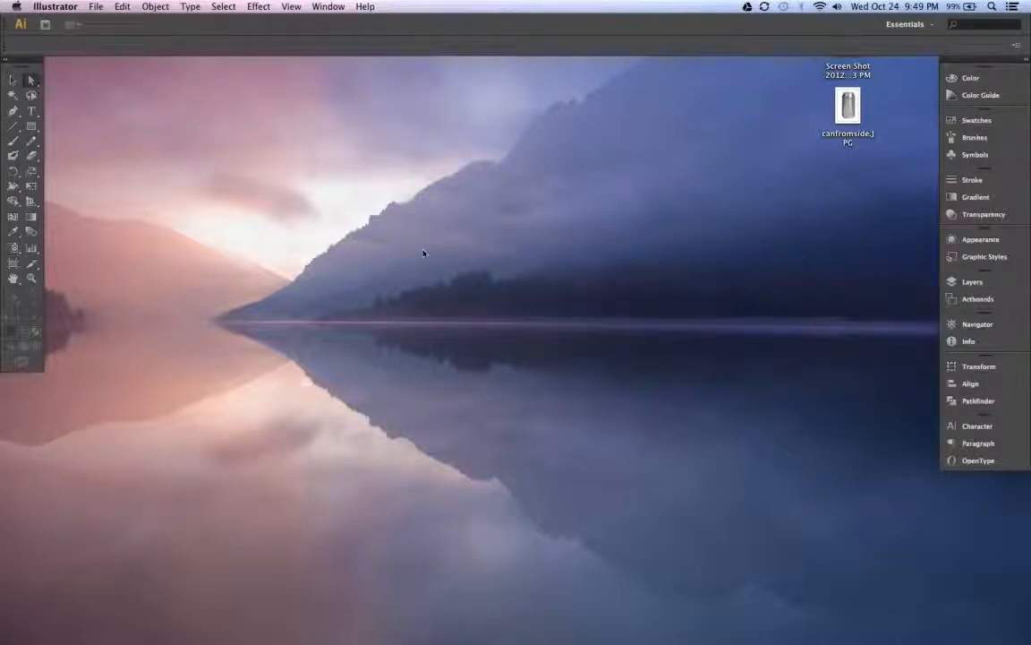
- Make the Selection tool the active tool
click(93, 9)
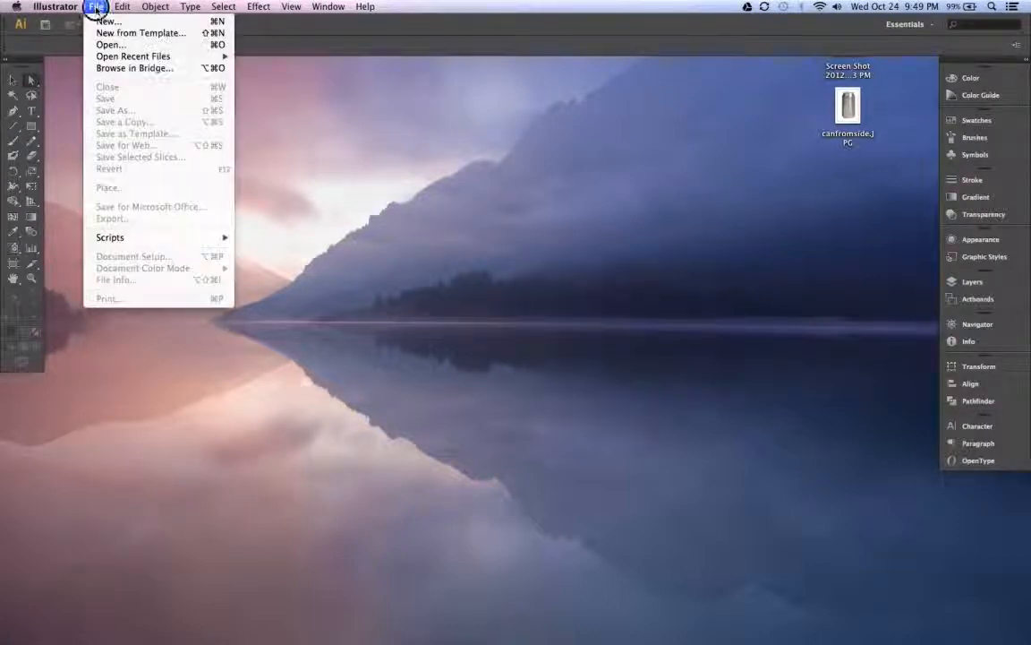
click(209, 40)
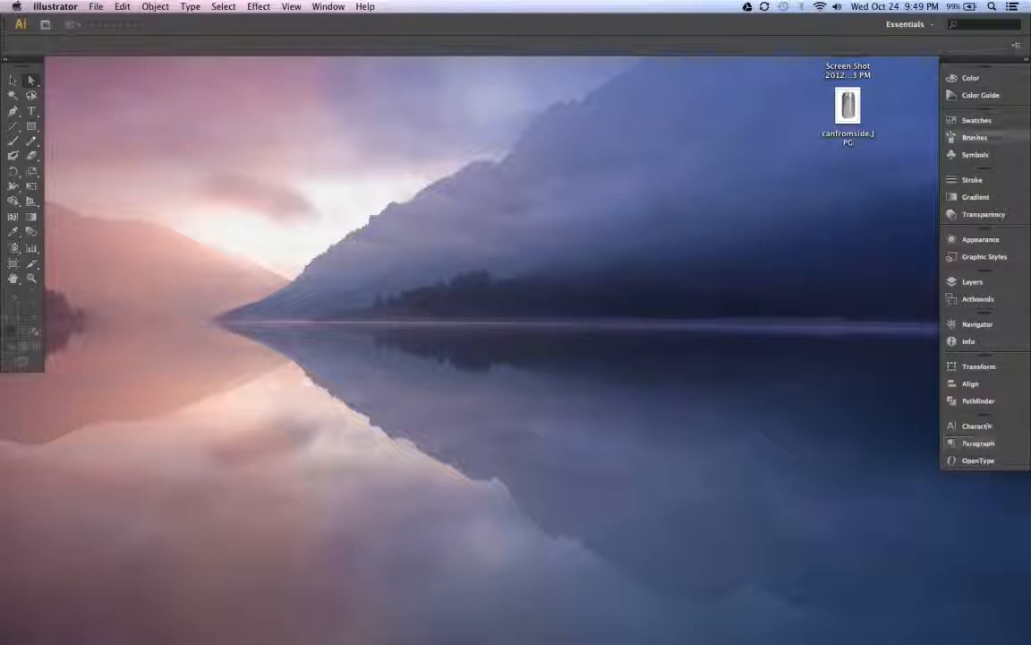
click(30, 82)
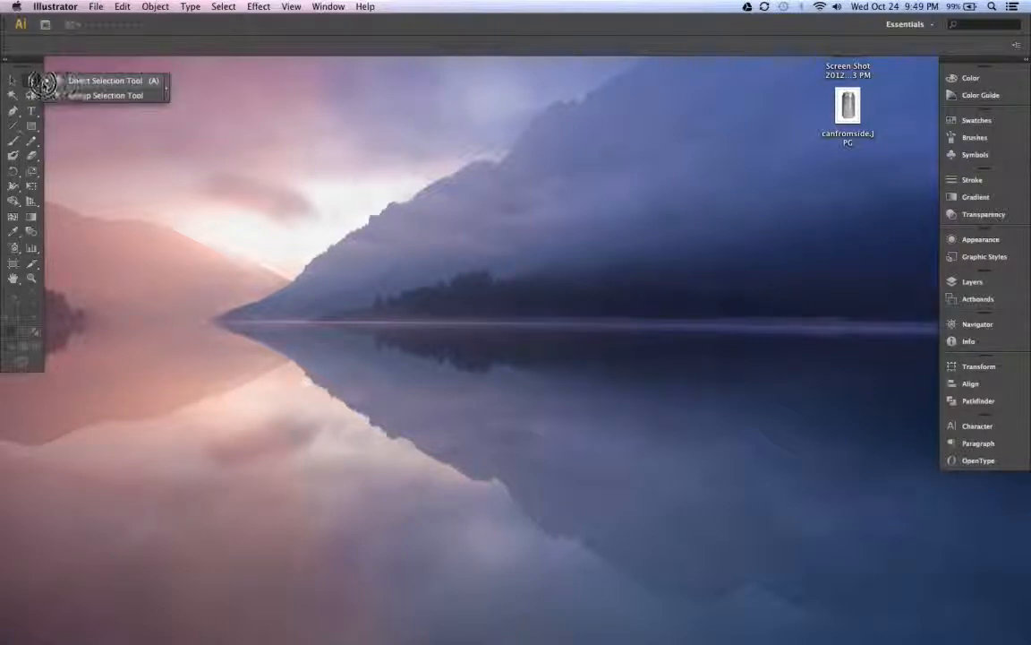
click(41, 81)
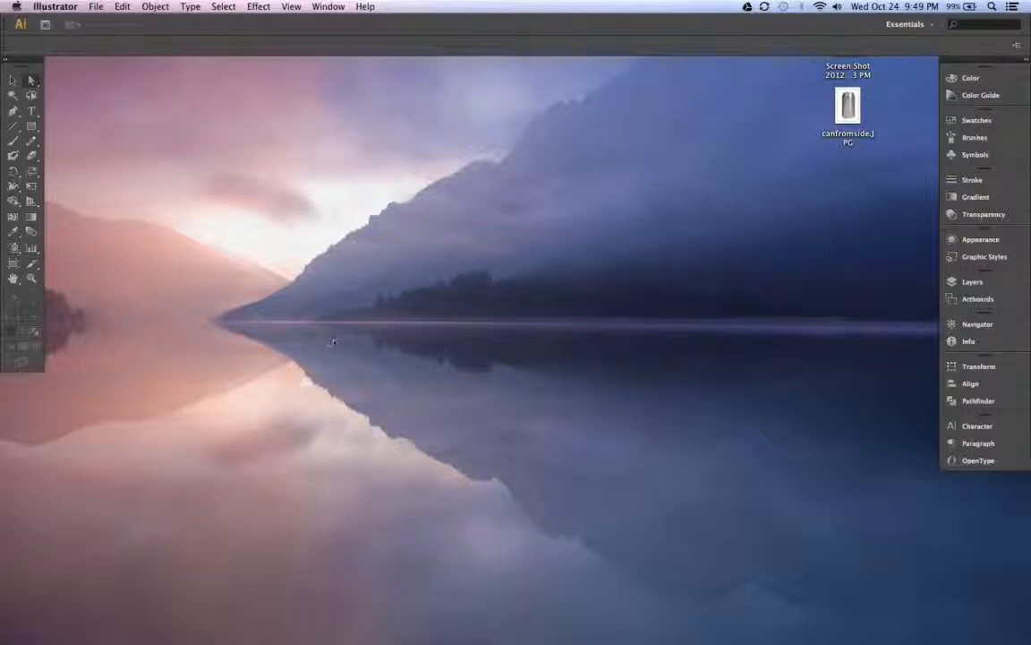
key(v)
- Create a new document named Heart Trace, 500 px wide and 500 px high
click(96, 7)
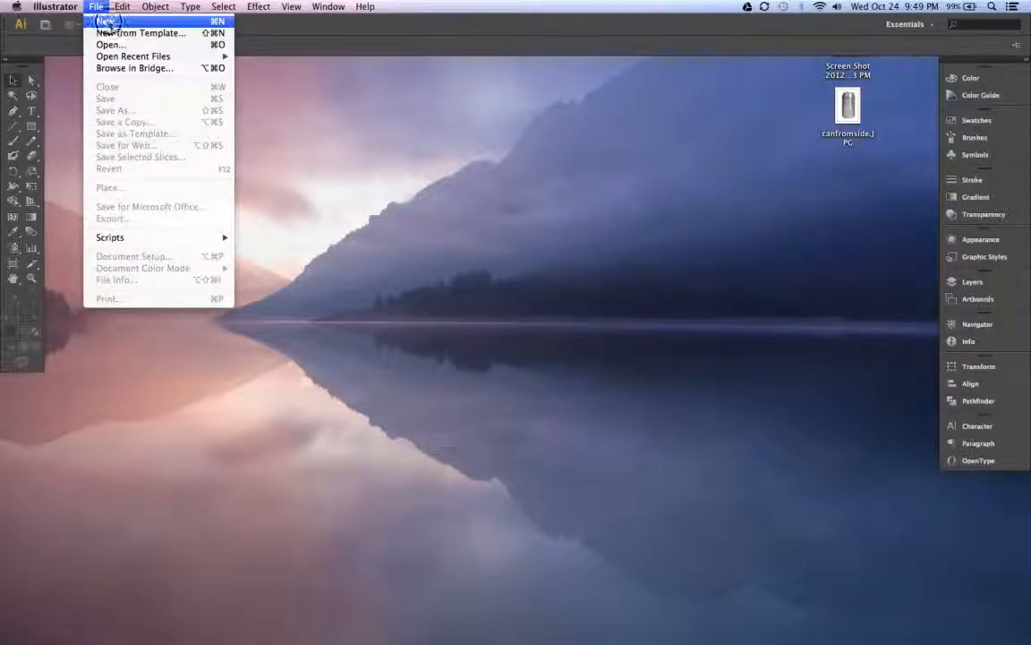
click(108, 21)
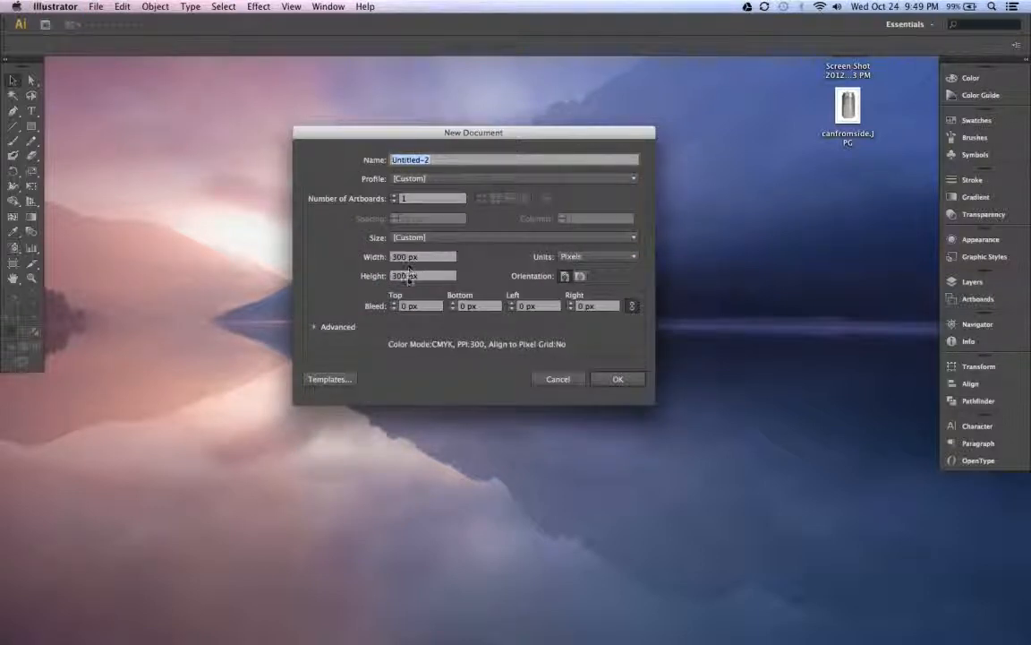
drag(409, 257, 369, 257)
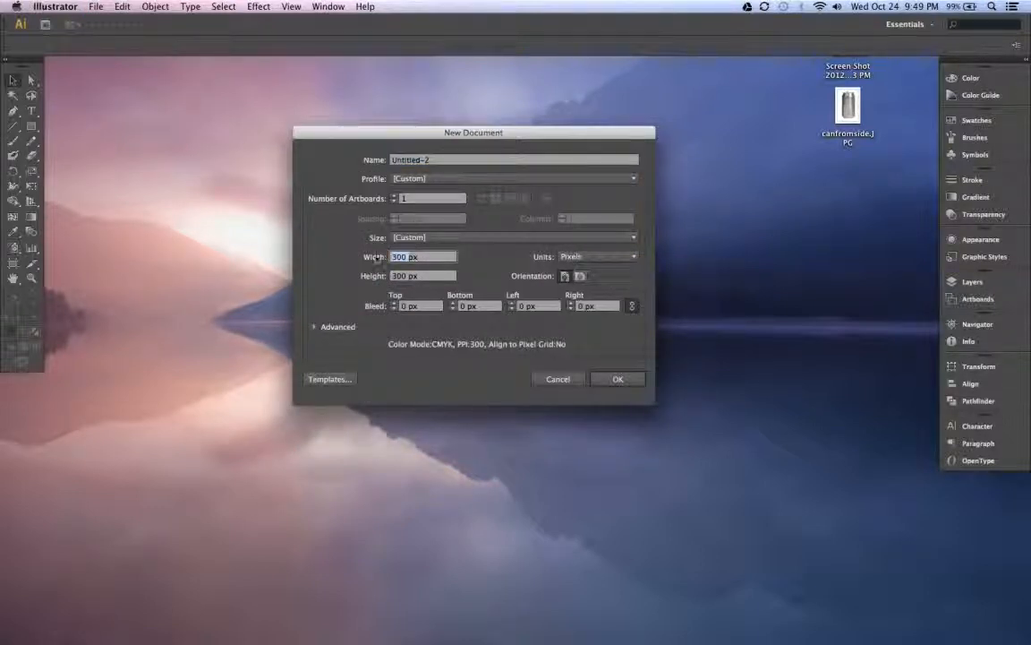
text(500)
key(Tab)
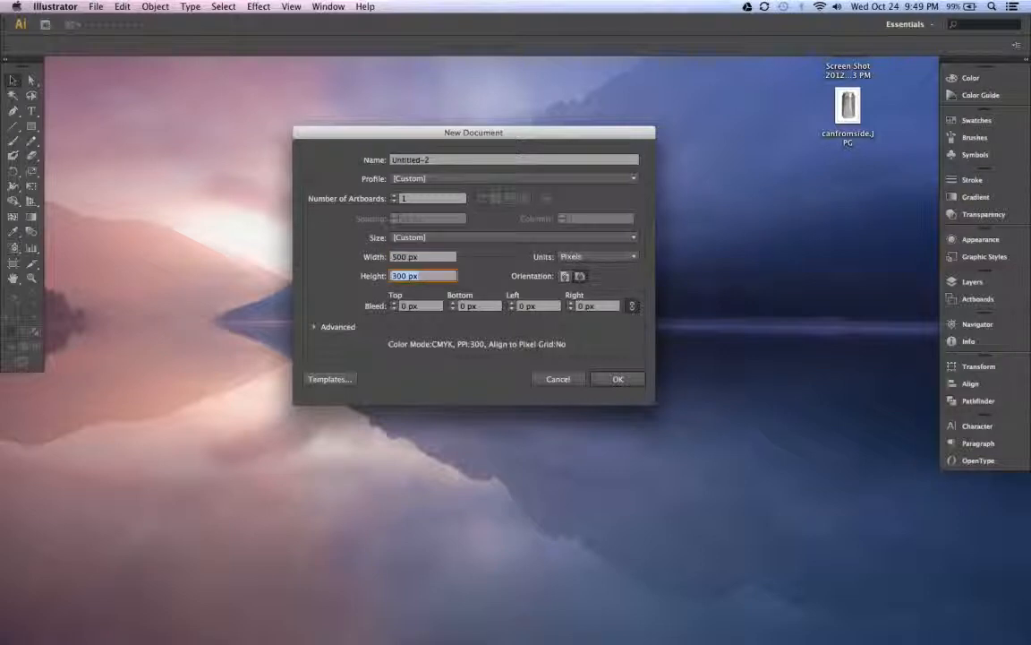
text(80500)
key(Tab)
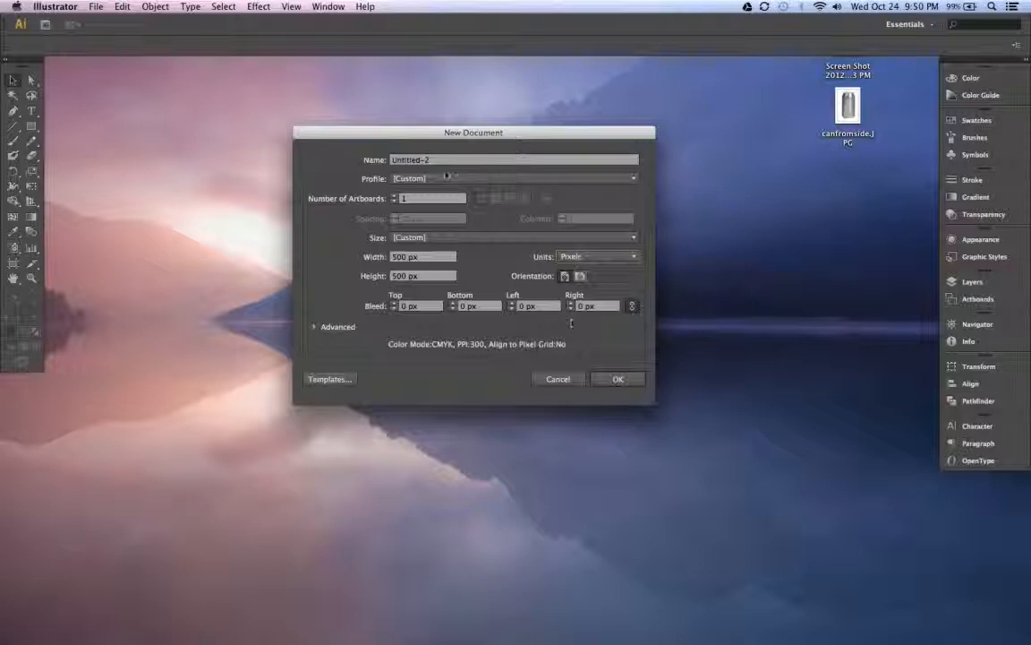
click(392, 159)
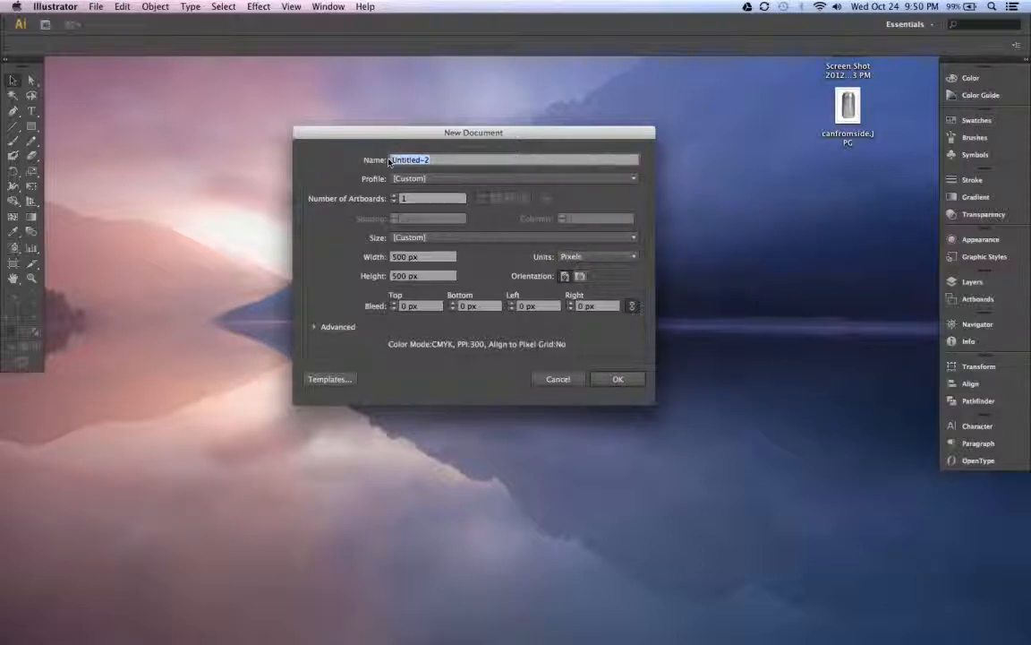
text(Heart Trace)
click(605, 379)
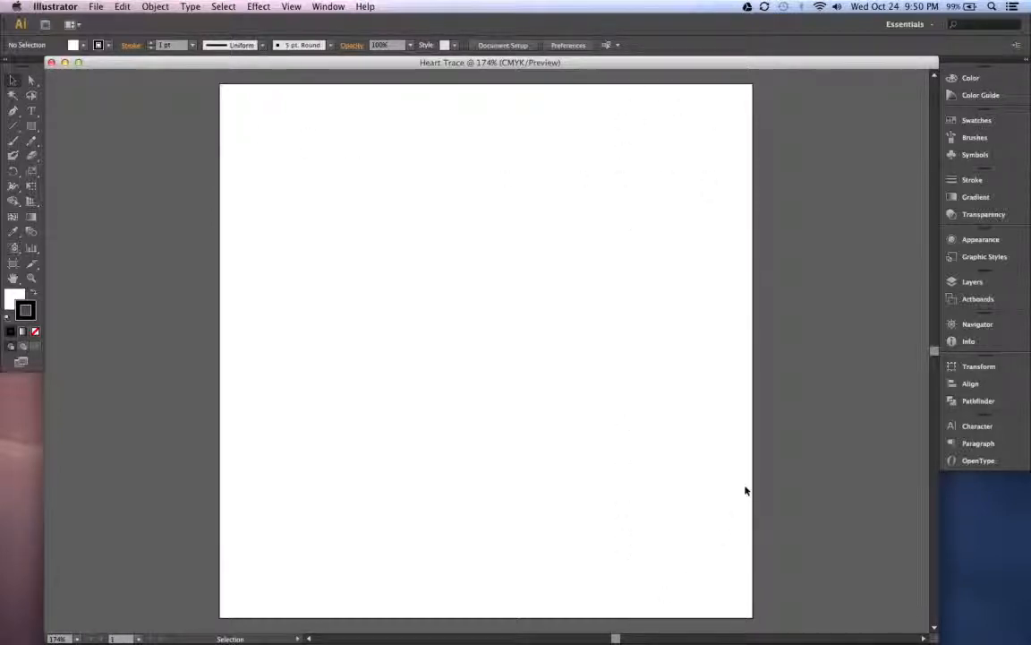
- Add a second layer to the document and rename Layer 1 as Template
click(971, 281)
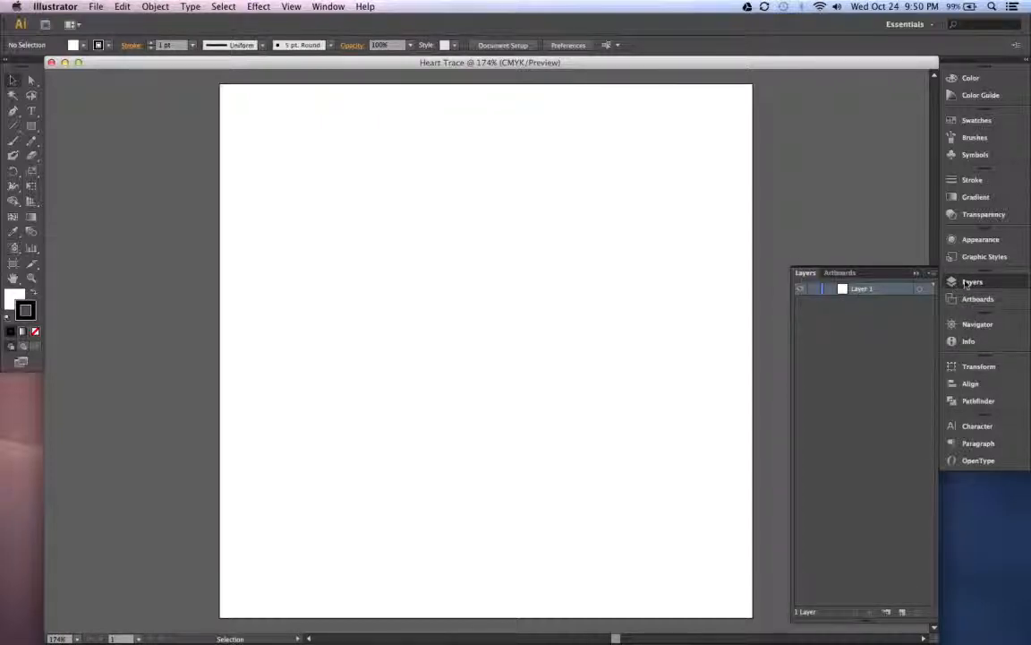
click(968, 282)
click(968, 282)
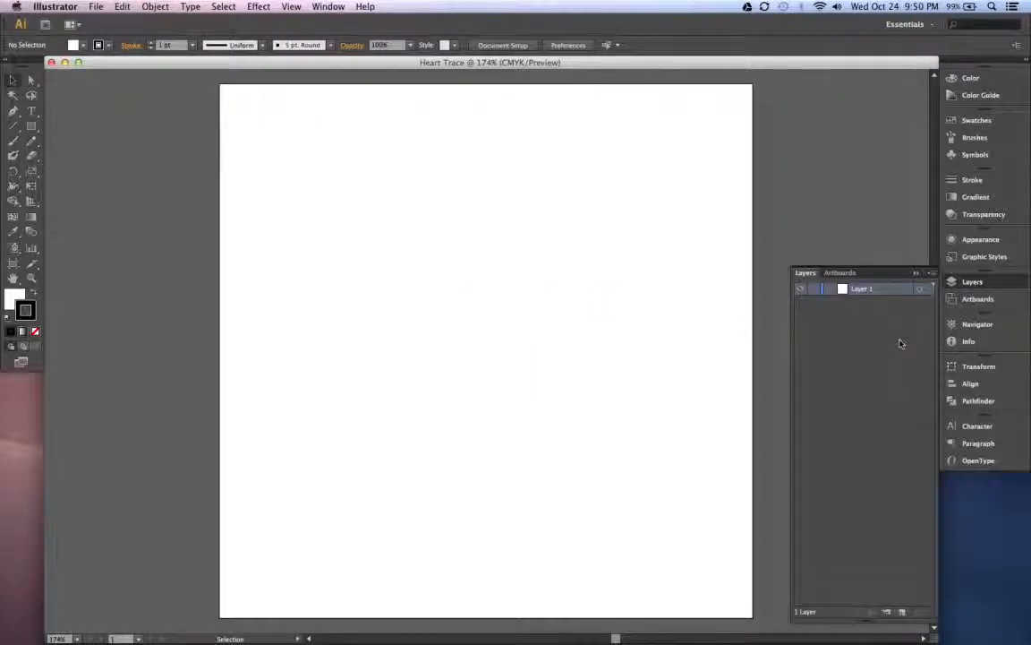
click(902, 613)
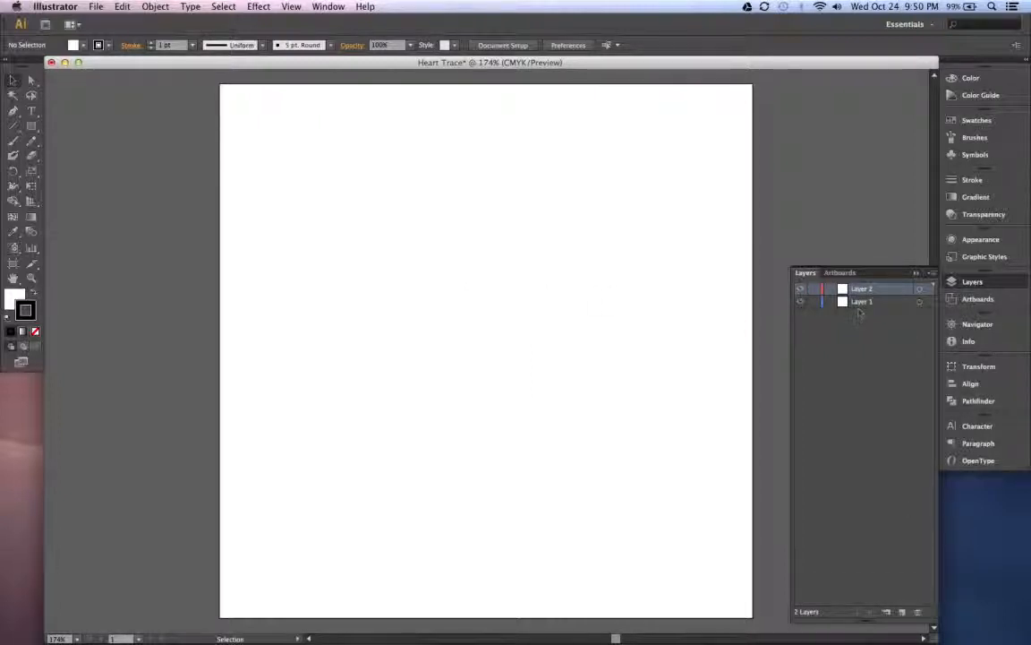
click(860, 303)
double_click(859, 302)
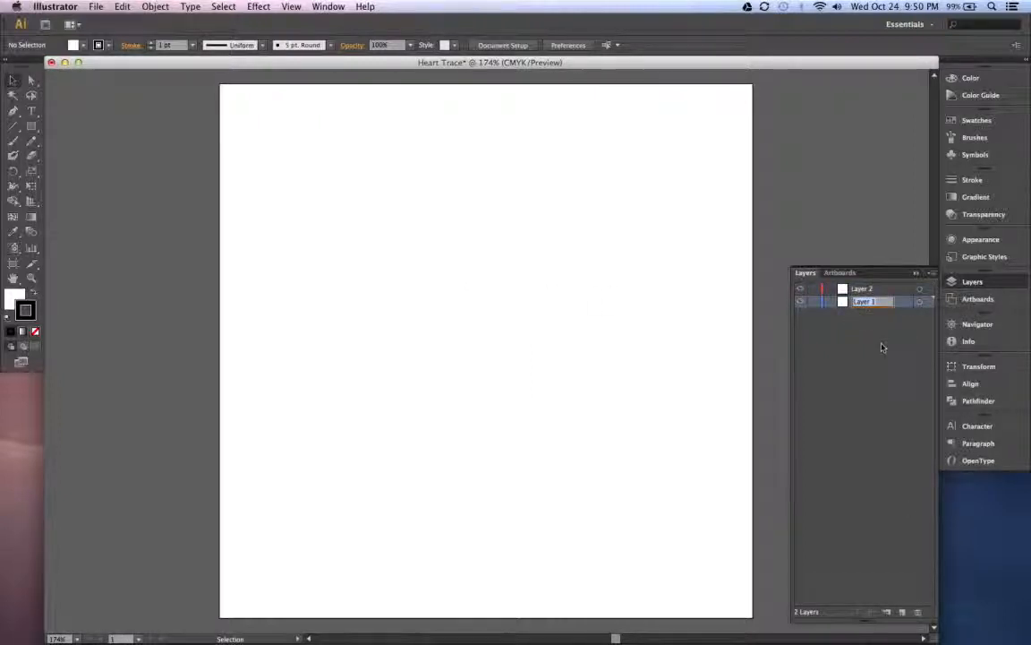
text(Template)
key(Return)
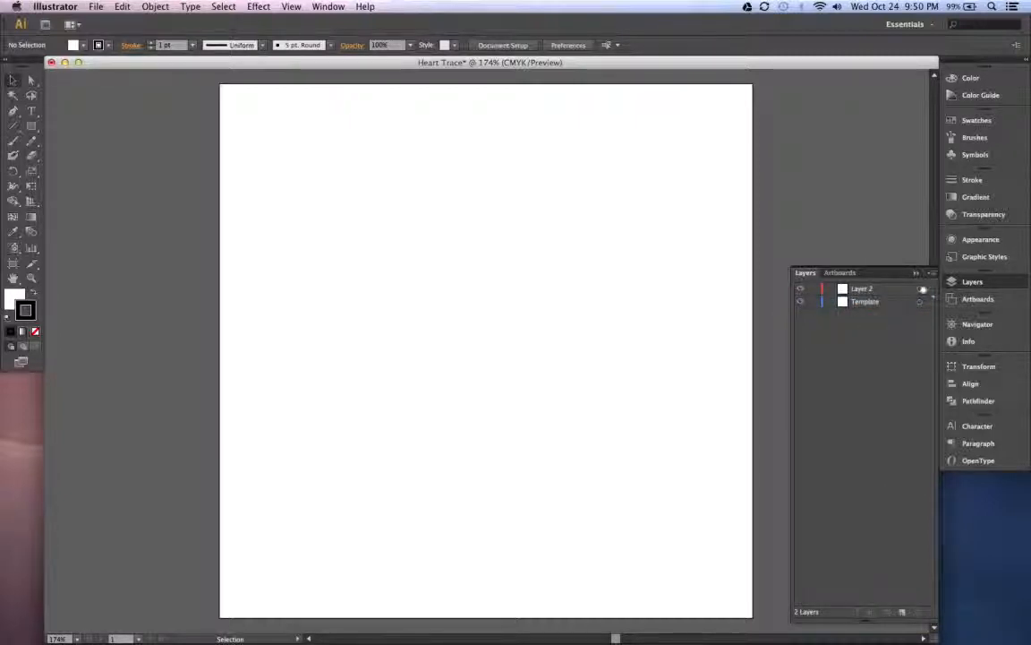
- Rename Layer 2, above the Template layer, as Drawing
click(931, 274)
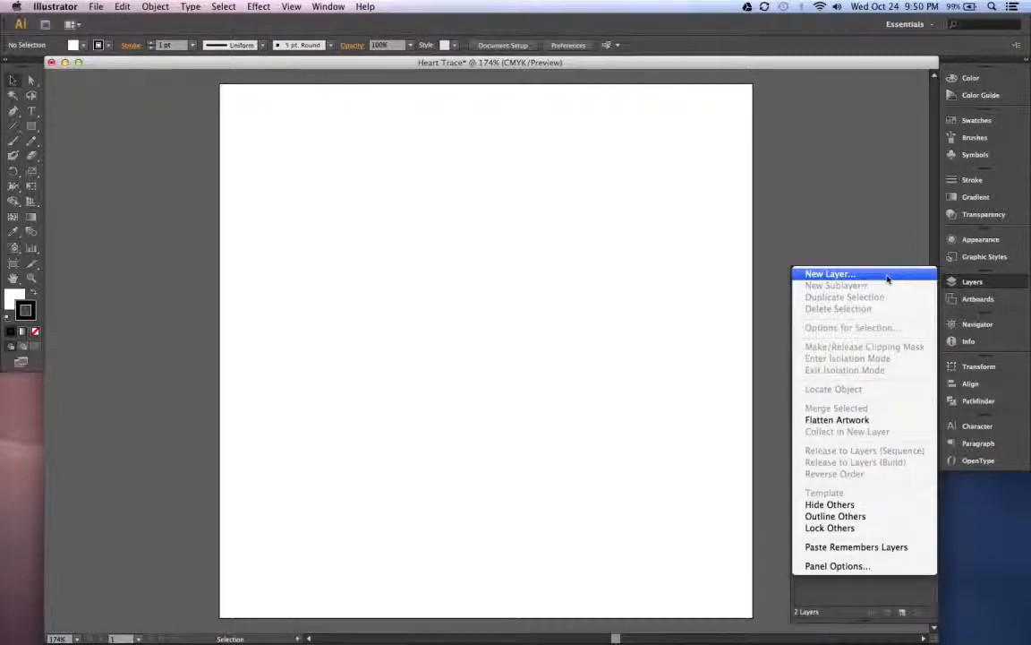
click(887, 276)
click(869, 289)
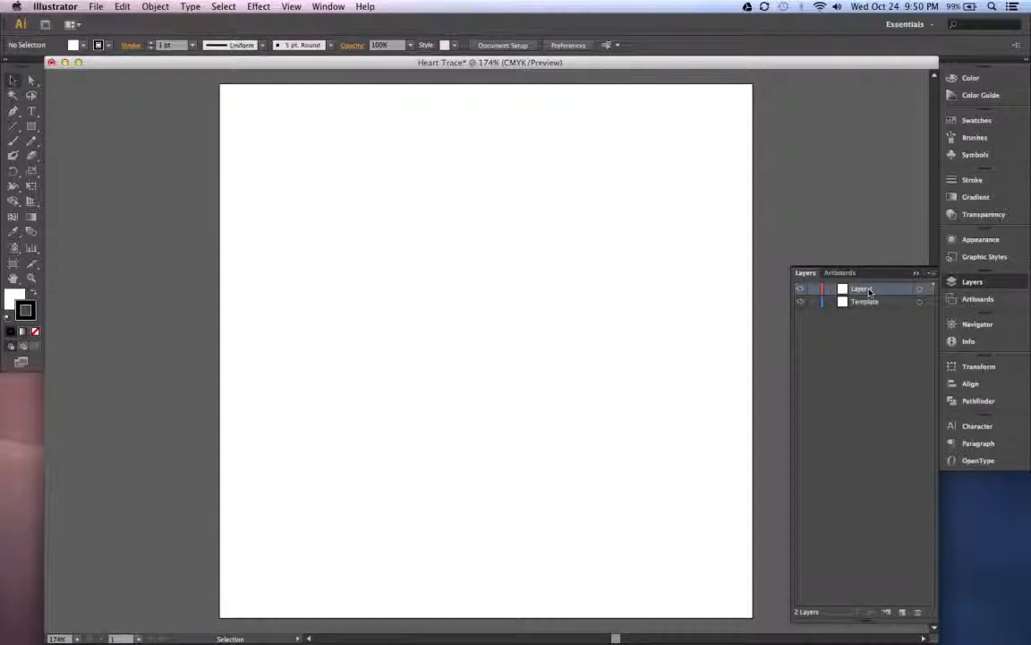
click(865, 302)
double_click(862, 288)
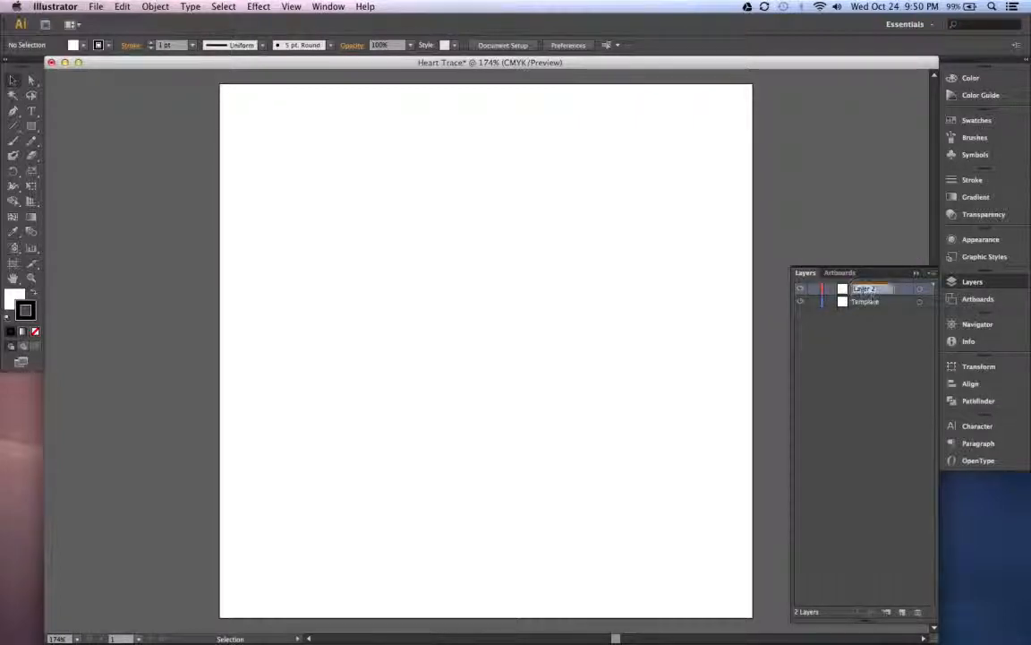
text(Drawing)
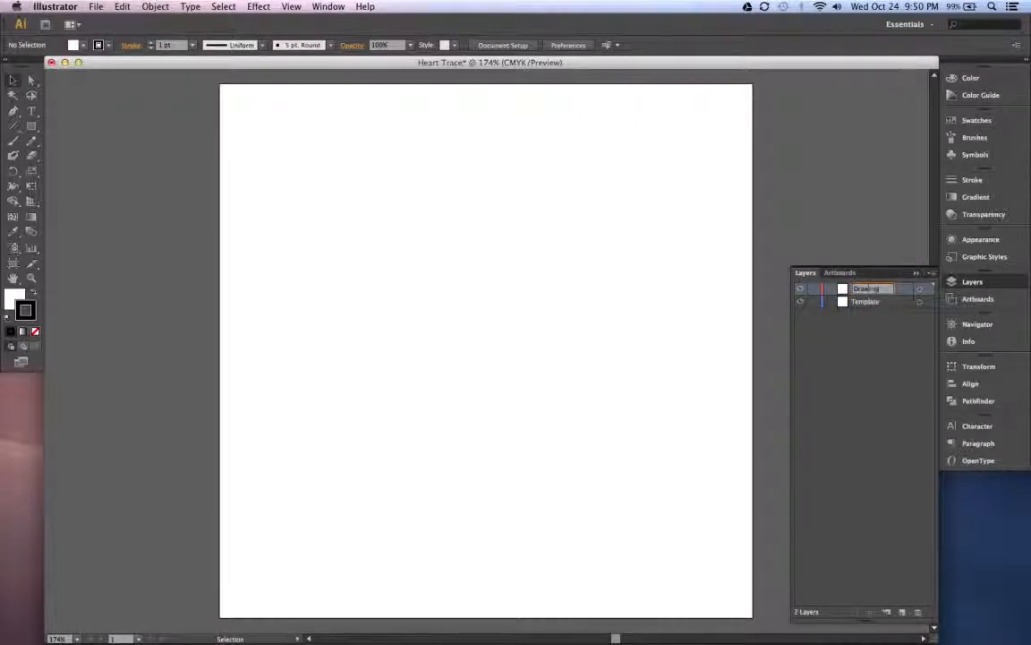
key(Return)
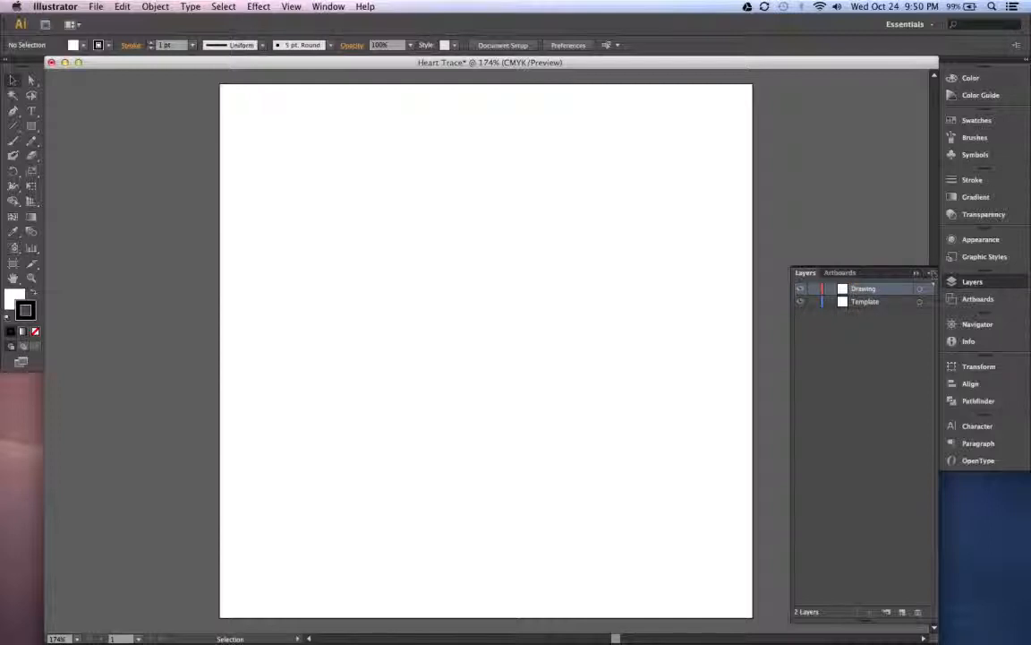
- Place Heart.jpg from the Drawings folder as a linked image on the Template layer
click(873, 303)
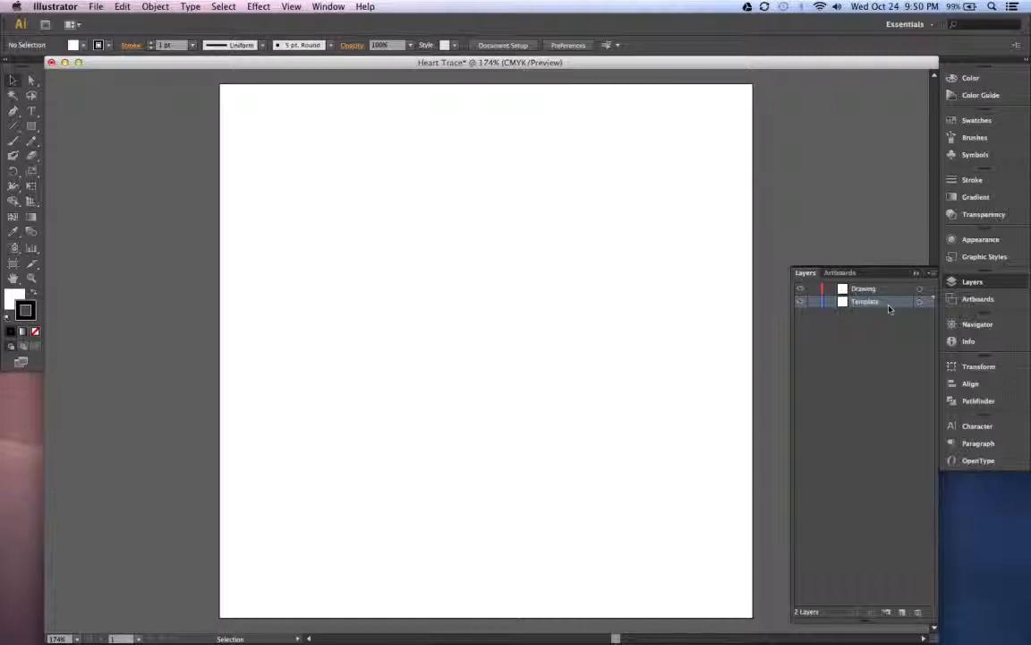
click(96, 7)
click(110, 187)
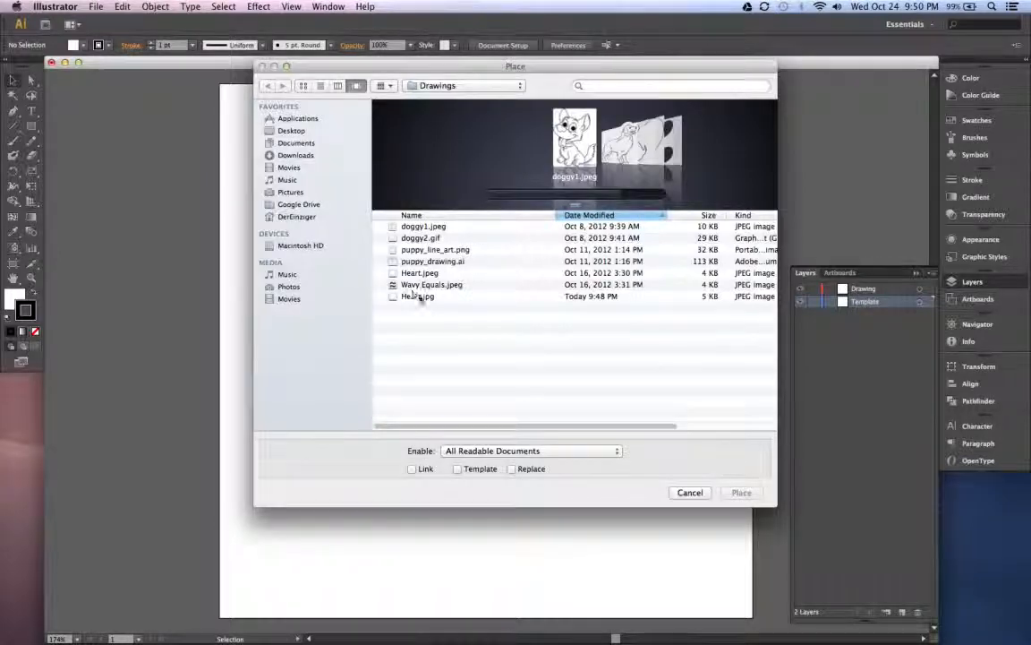
click(420, 298)
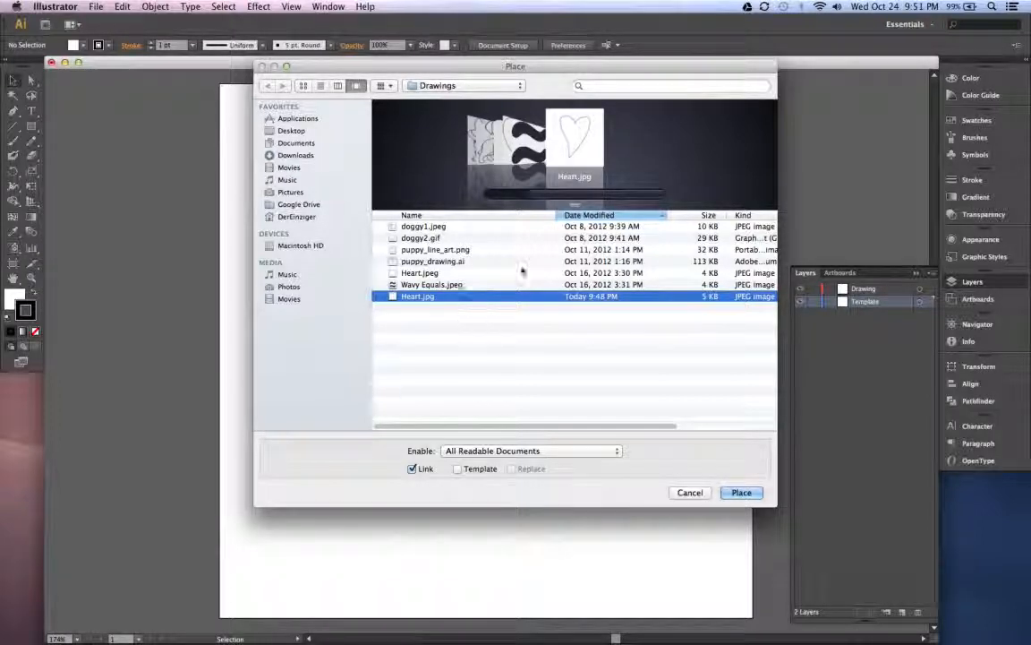
drag(555, 68, 527, 86)
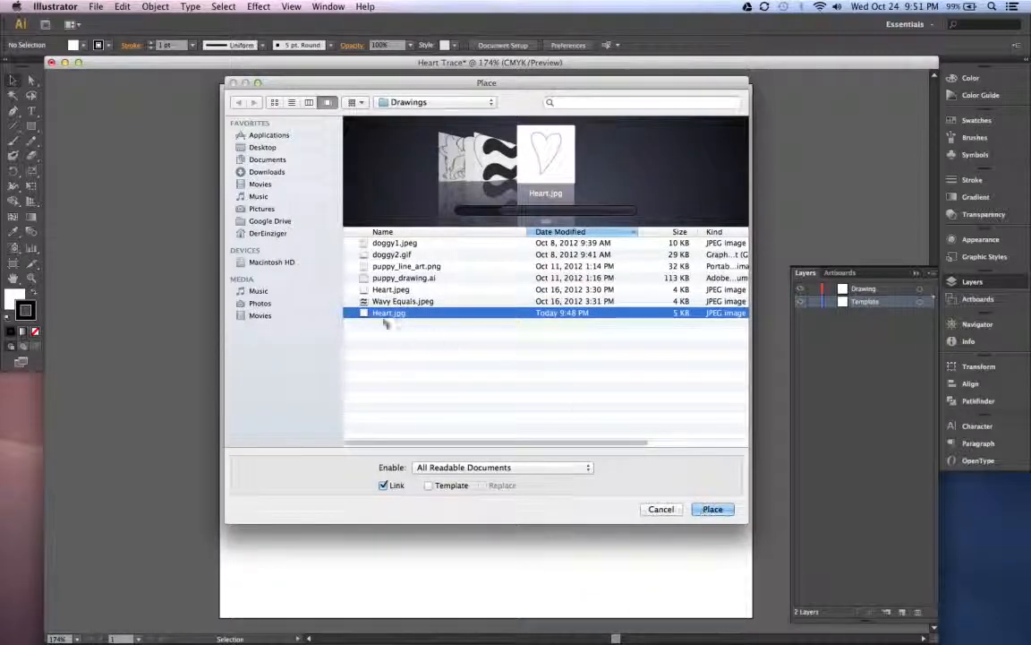
click(723, 511)
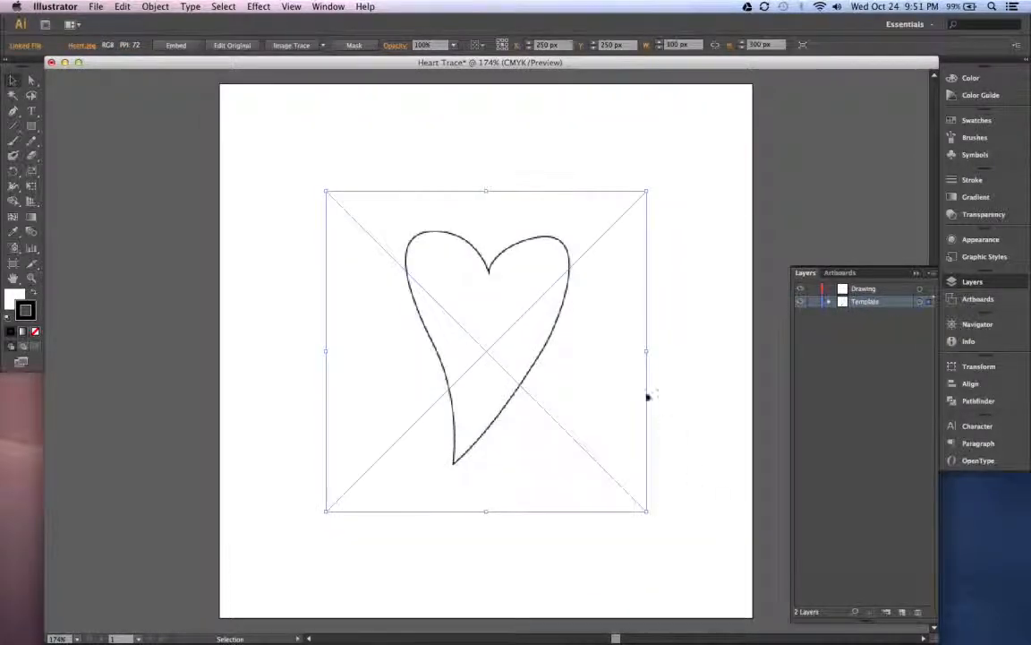
- Move the placed heart image up on the artboard to about X 256 px, Y 216 px
click(682, 279)
mouse_move(502, 342)
mouse_down()
mouse_move(560, 317)
mouse_move(556, 274)
mouse_move(529, 318)
mouse_move(536, 330)
mouse_move(518, 336)
mouse_up()
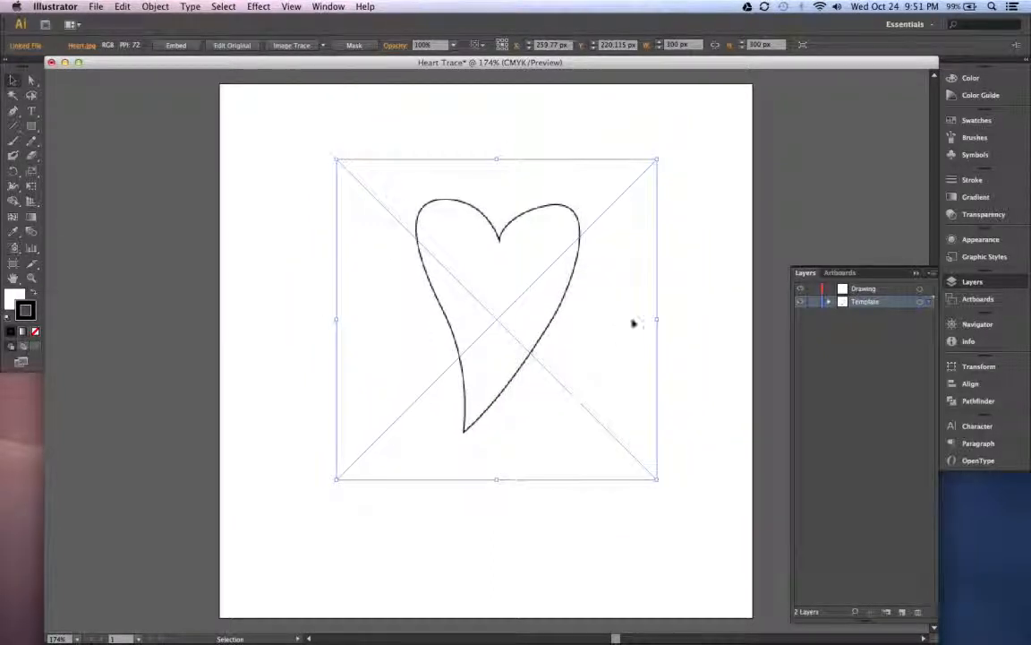
click(701, 282)
mouse_move(559, 304)
mouse_down()
mouse_move(580, 327)
mouse_move(556, 299)
mouse_move(541, 308)
mouse_move(556, 316)
mouse_move(529, 295)
mouse_move(550, 298)
mouse_up()
click(733, 309)
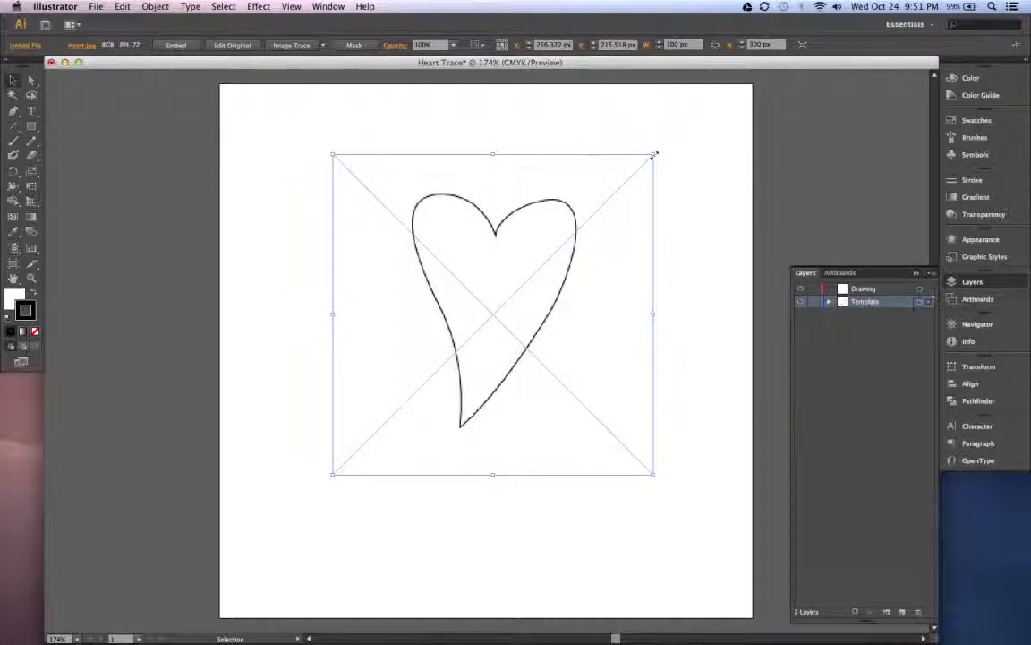
- Resize the heart image freely to about 310 × 290 px and move it to about X 256 px, Y 242 px
mouse_move(653, 155)
mouse_down()
mouse_move(712, 93)
mouse_move(501, 112)
mouse_move(714, 135)
mouse_move(686, 219)
mouse_move(705, 165)
mouse_move(664, 166)
mouse_up()
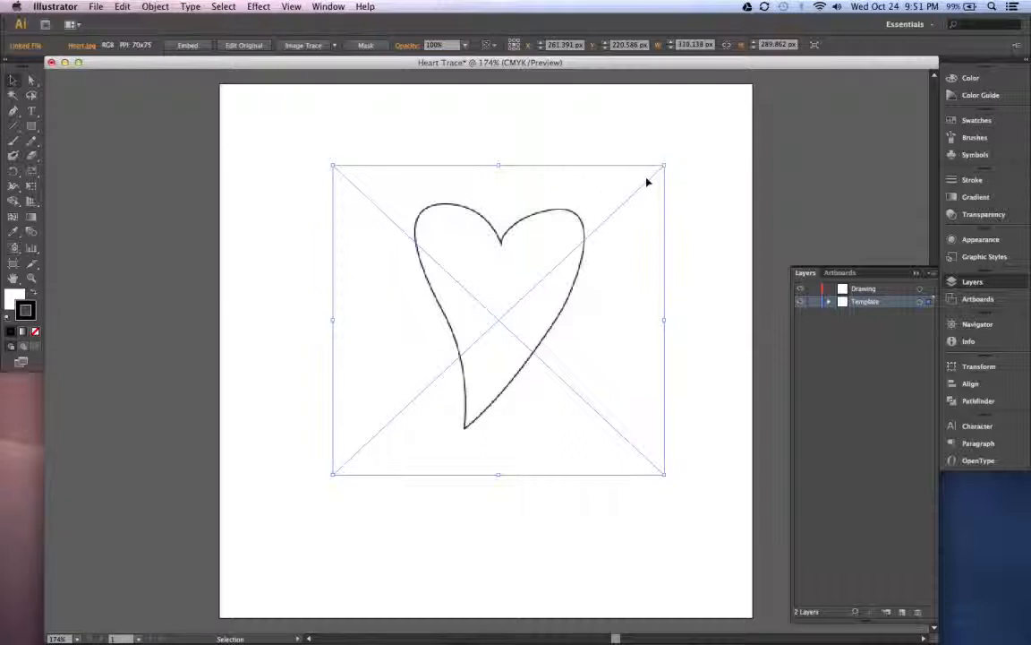
drag(664, 166, 680, 188)
key(super+z)
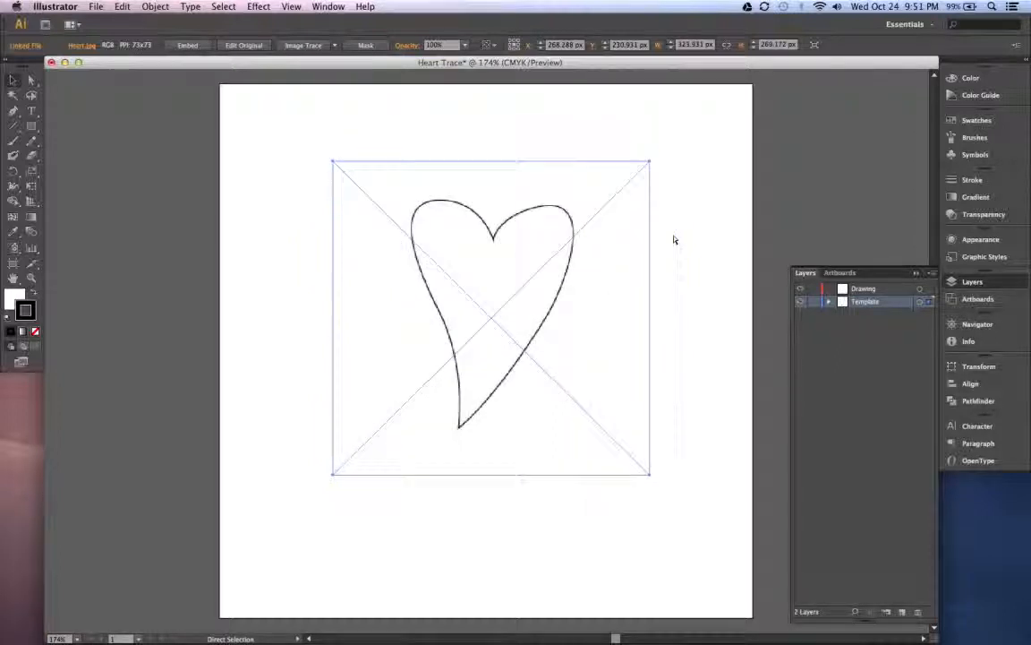
key(super+z)
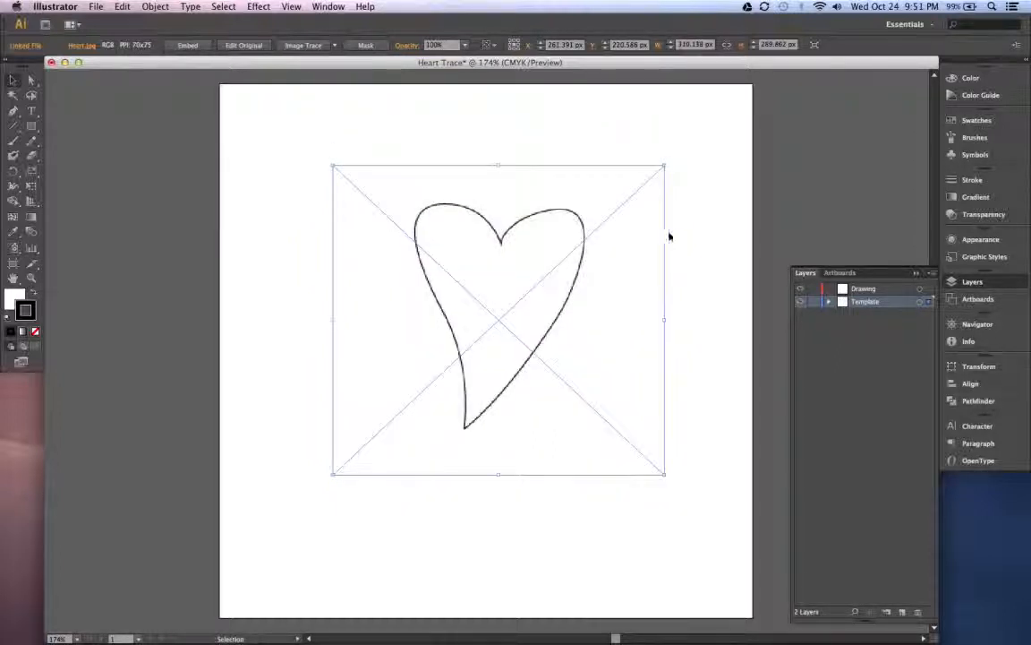
key(v)
drag(536, 223, 530, 246)
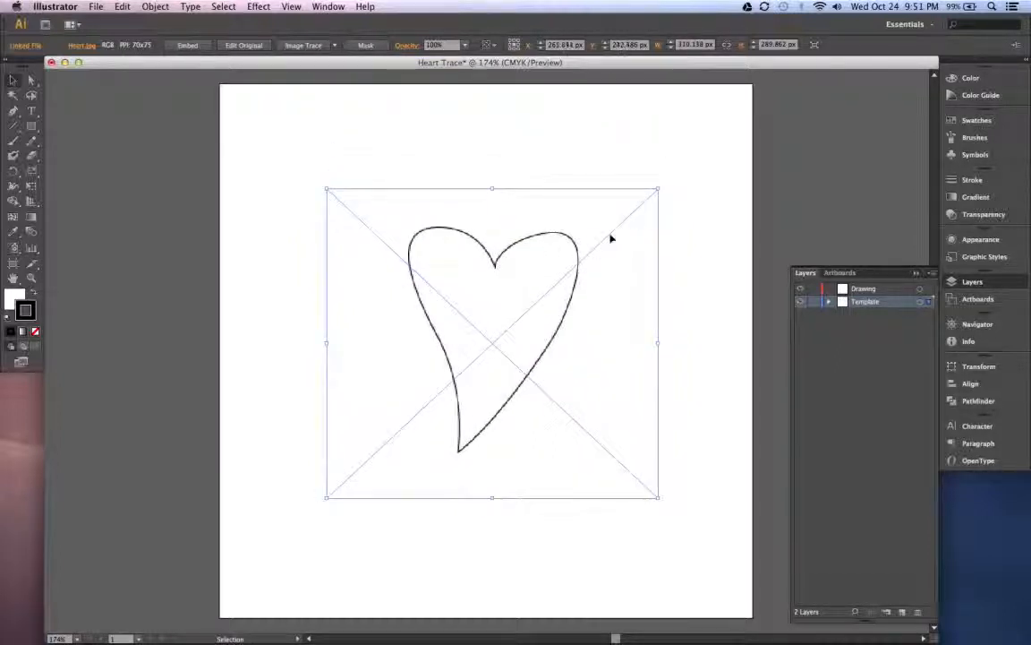
- Enlarge the heart image proportionally from two opposite corners to about 454 × 424 px so it nearly fills the artboard
click(658, 190)
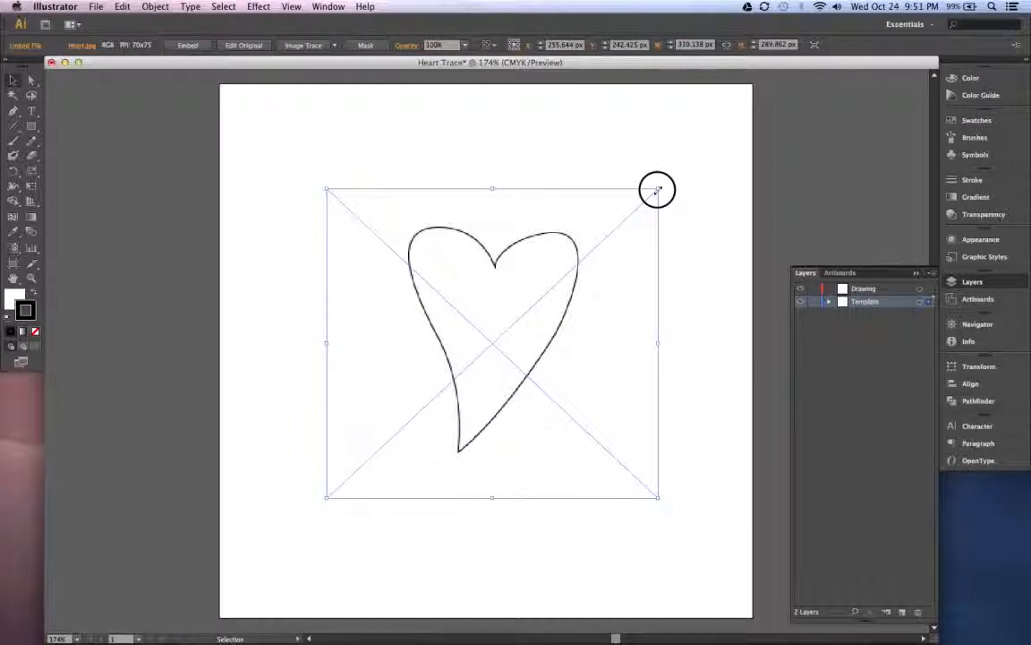
drag(658, 190, 737, 120)
click(326, 496)
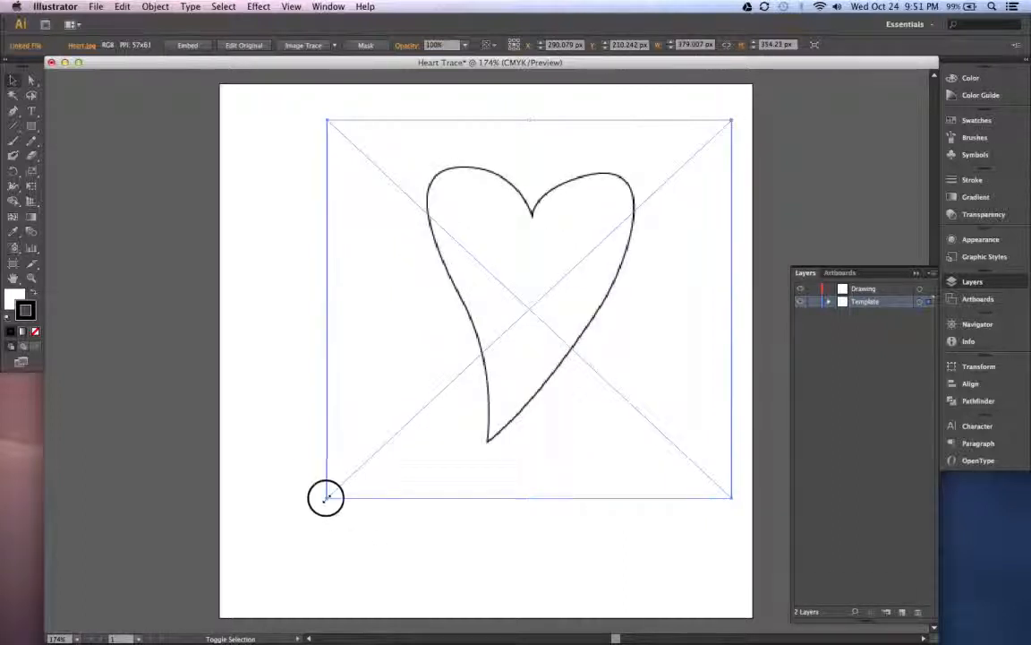
drag(326, 497, 246, 571)
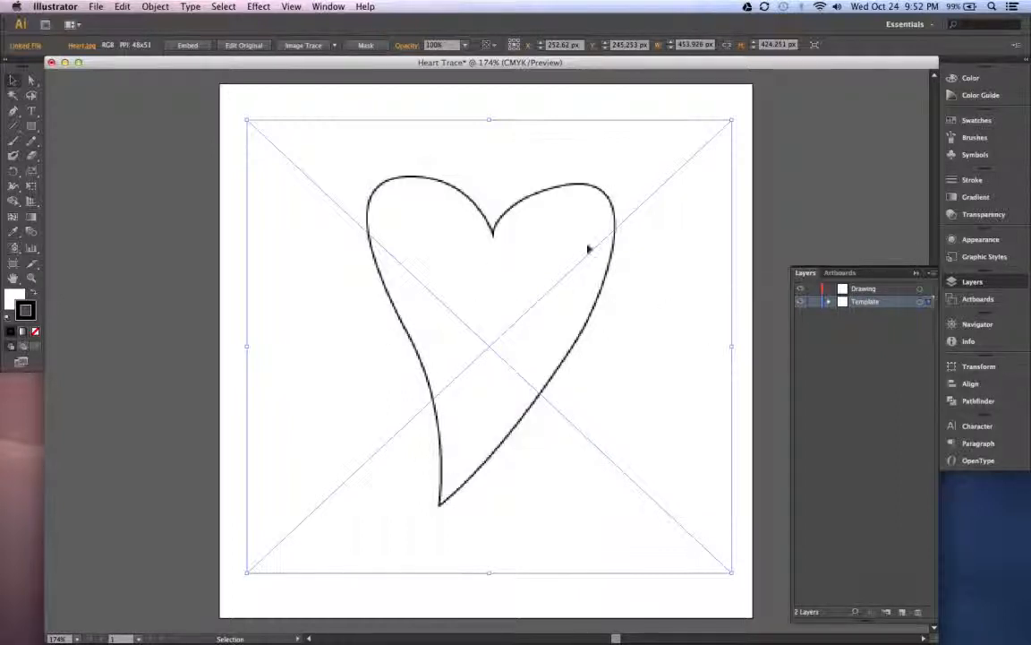
- Deselect the heart image and convert the Template layer into a template layer
click(751, 218)
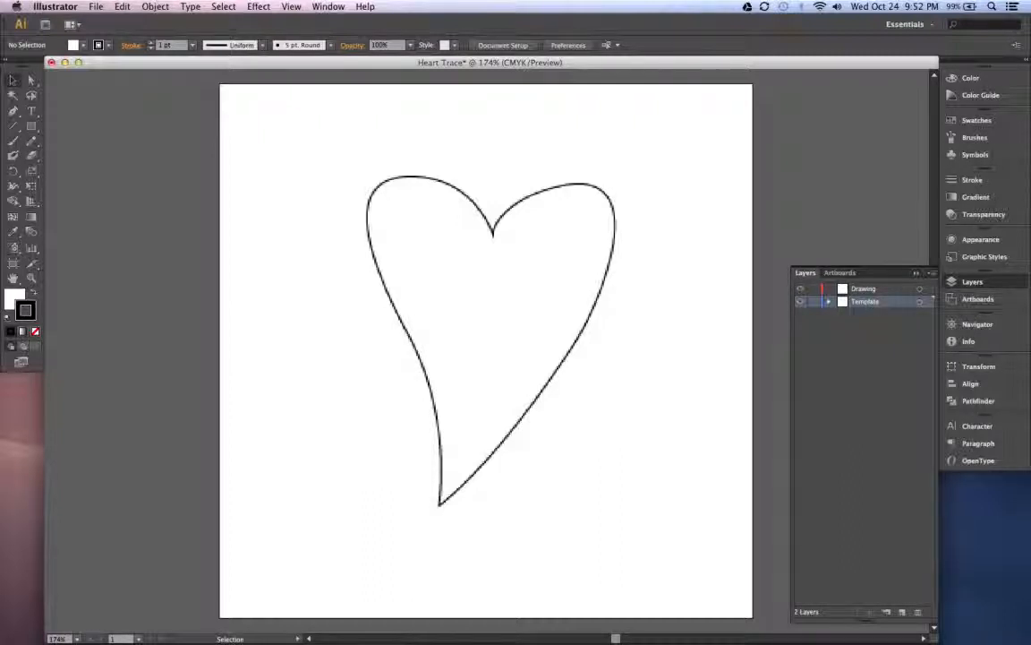
click(931, 272)
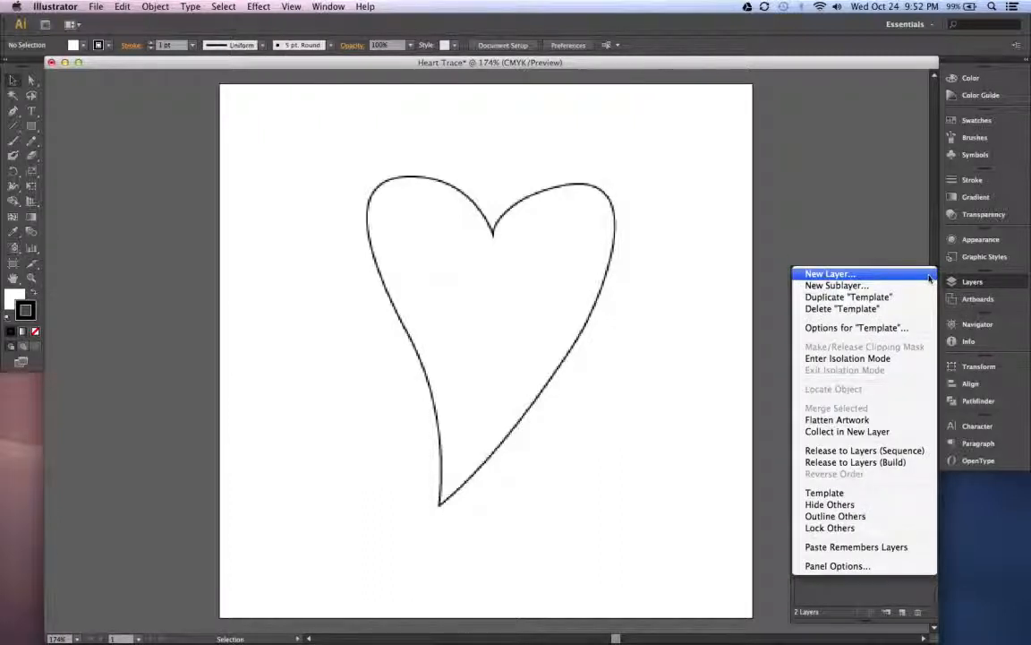
click(827, 492)
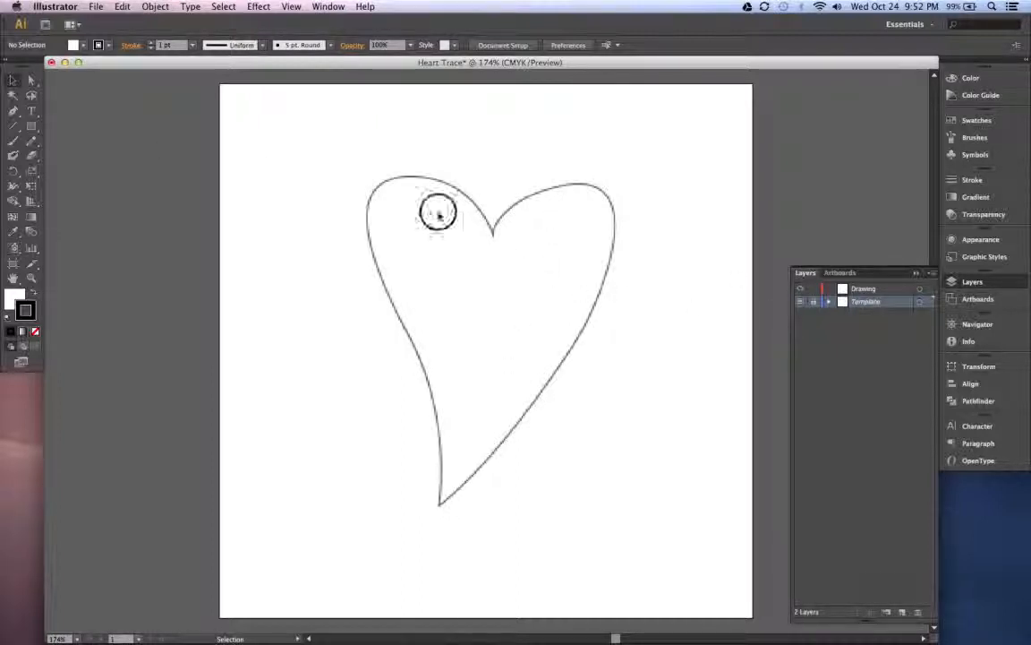
- Test the template layer's lock by trying to select the heart image on the artboard
drag(637, 403, 432, 294)
drag(339, 271, 406, 328)
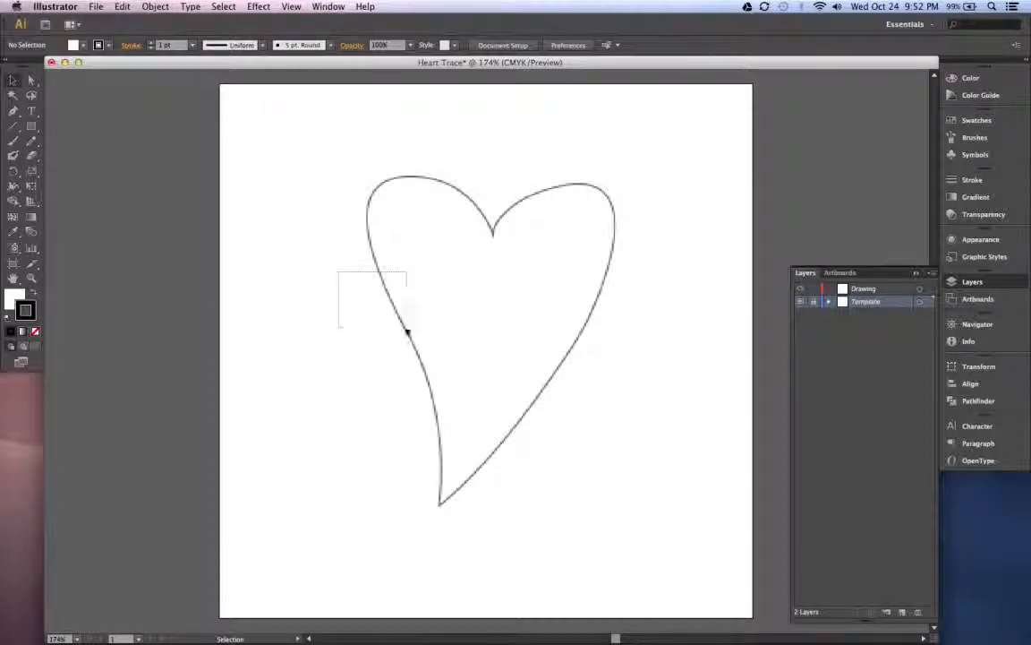
click(410, 202)
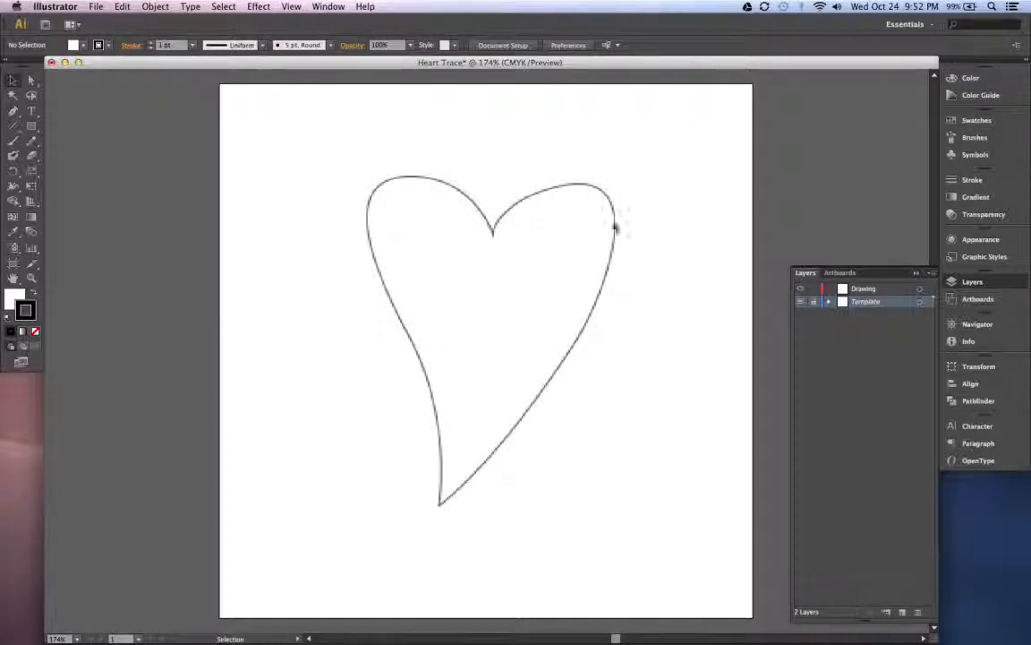
- Make the Drawing layer the active layer instead of the Template layer
click(888, 290)
click(891, 302)
click(867, 289)
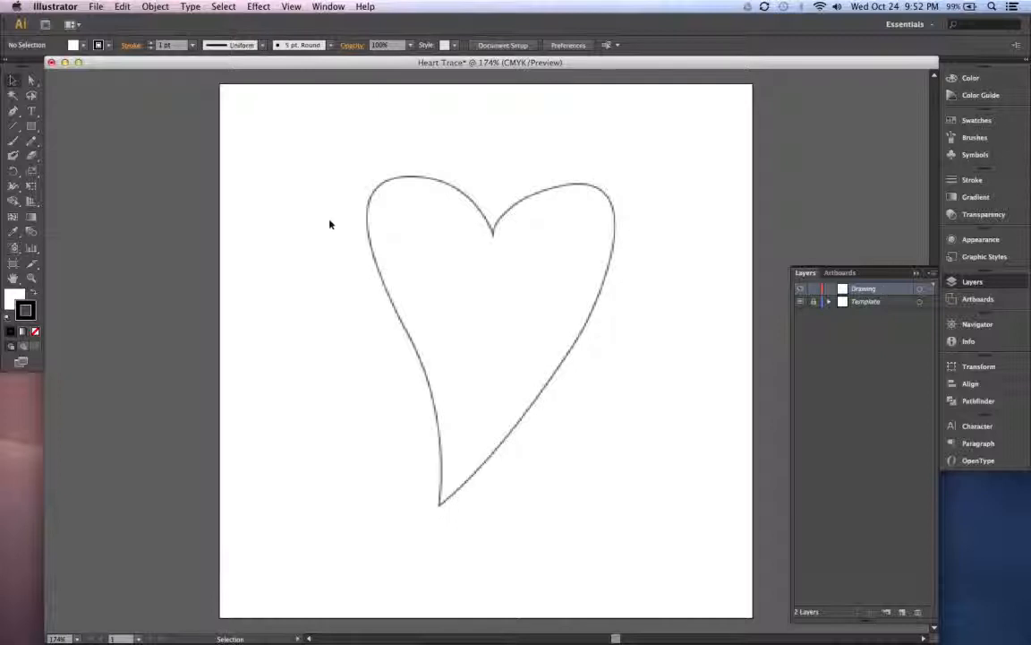
- Draw a four-point zigzag test path of straight segments inside the heart on the Drawing layer with the Pen tool
click(13, 111)
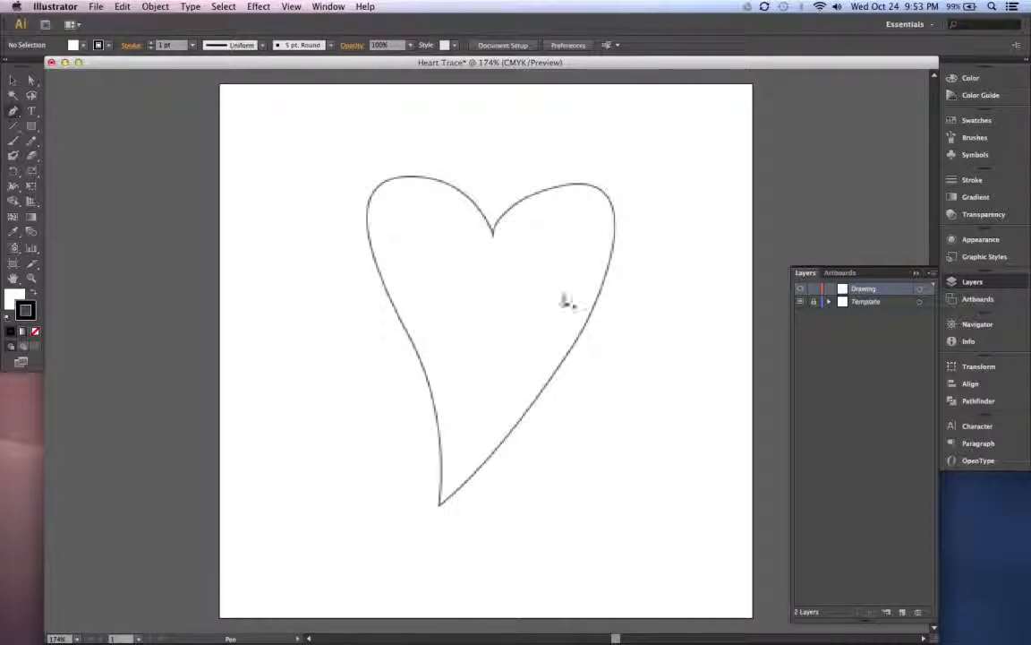
click(459, 260)
click(481, 301)
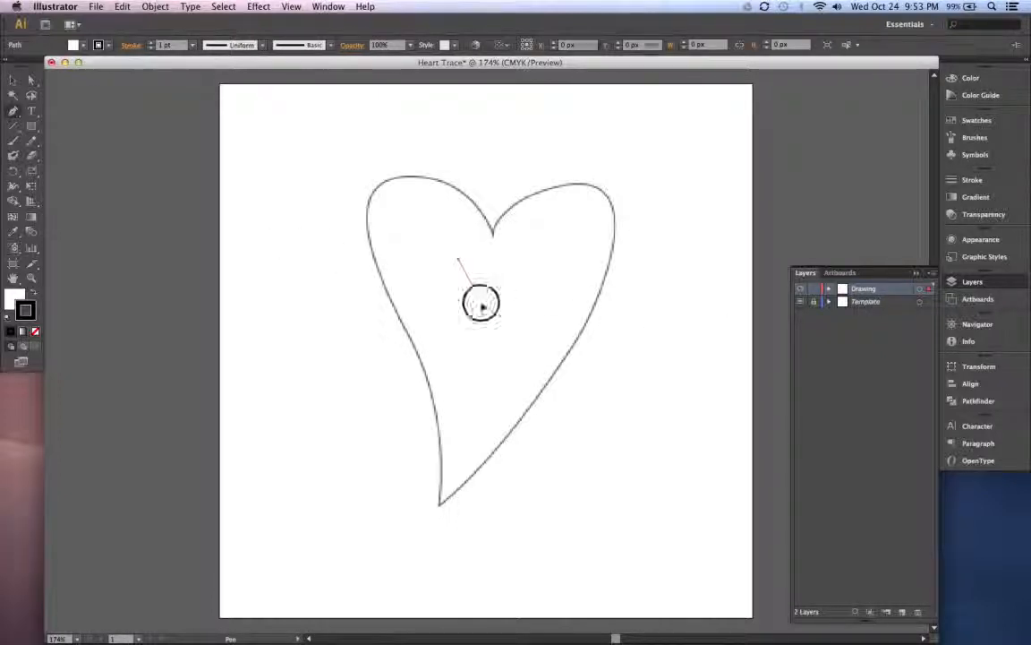
click(540, 267)
click(525, 245)
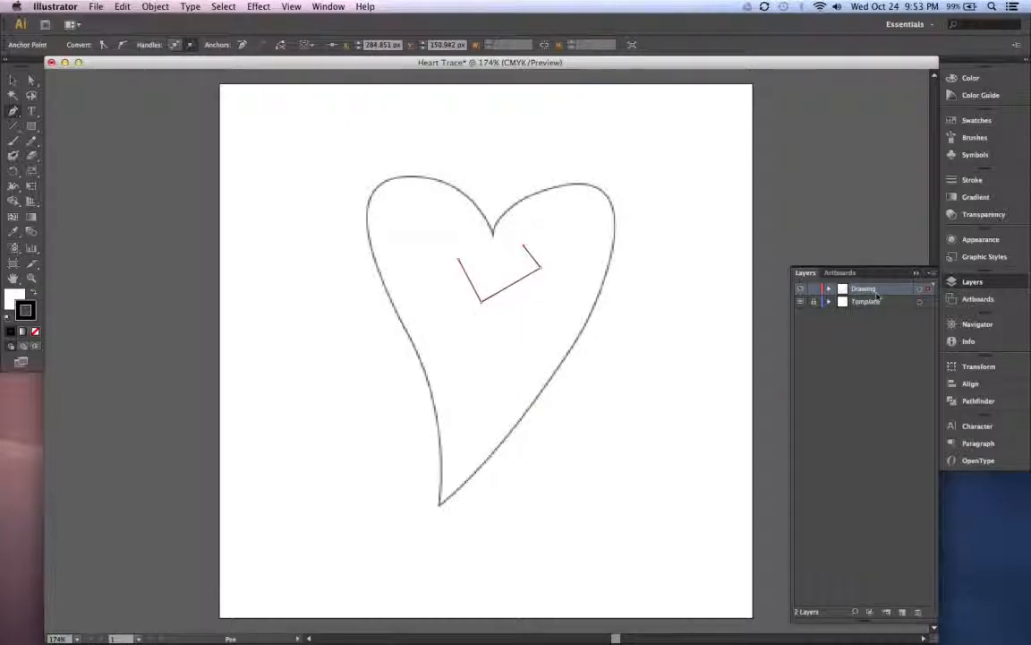
- Move the Drawing layer below the Template layer and try to delete the zigzag test path
drag(865, 289, 882, 308)
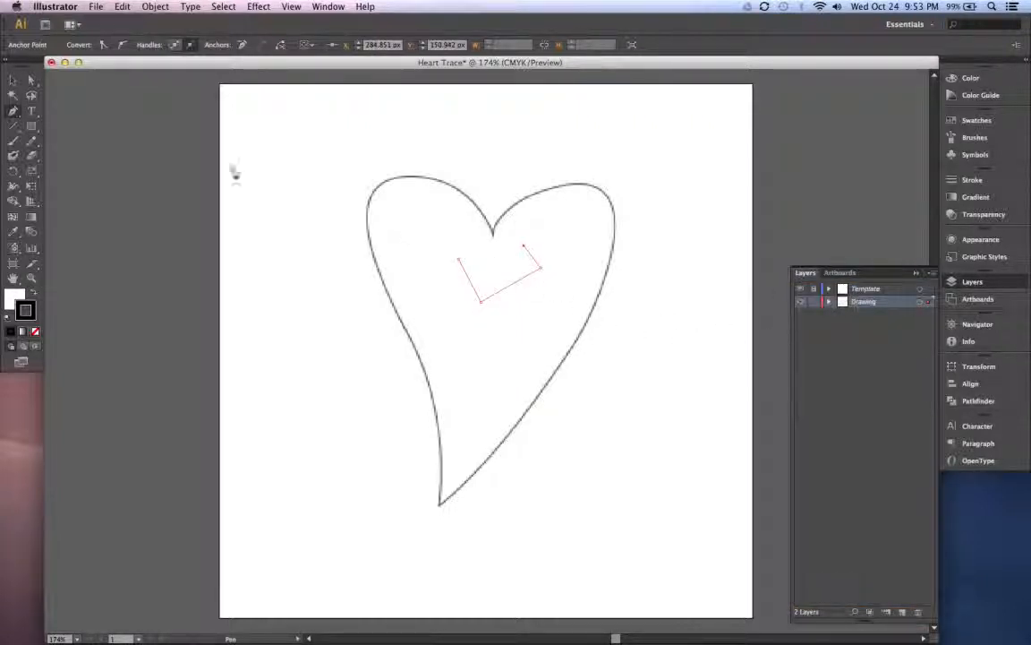
key(v)
key(Delete)
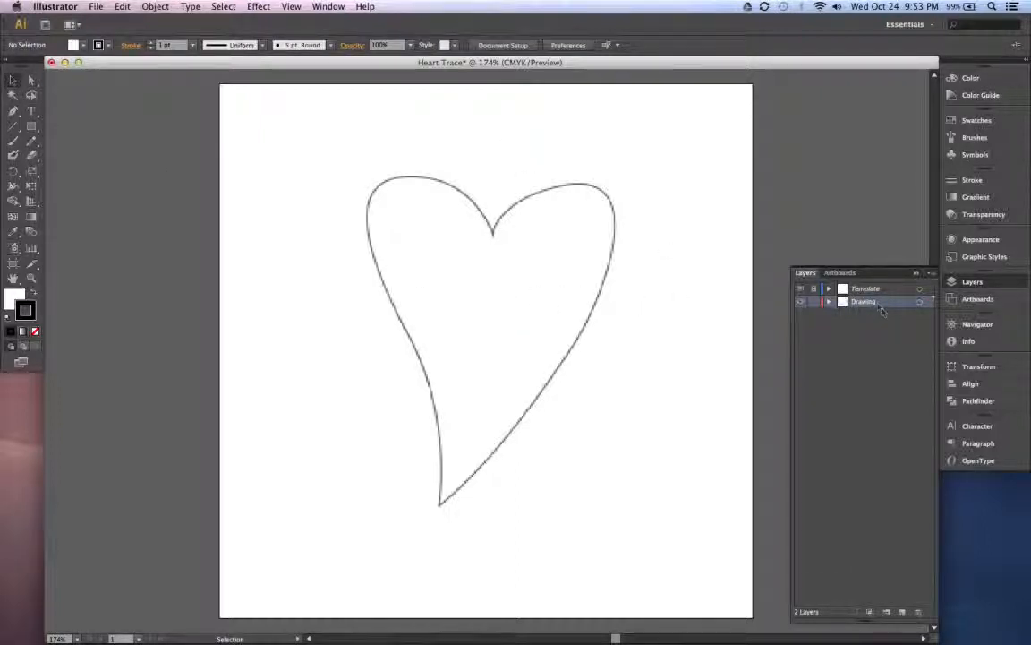
- Draw an angular spiral of straight Pen tool segments inside the heart on the Drawing layer and try to delete it
click(14, 110)
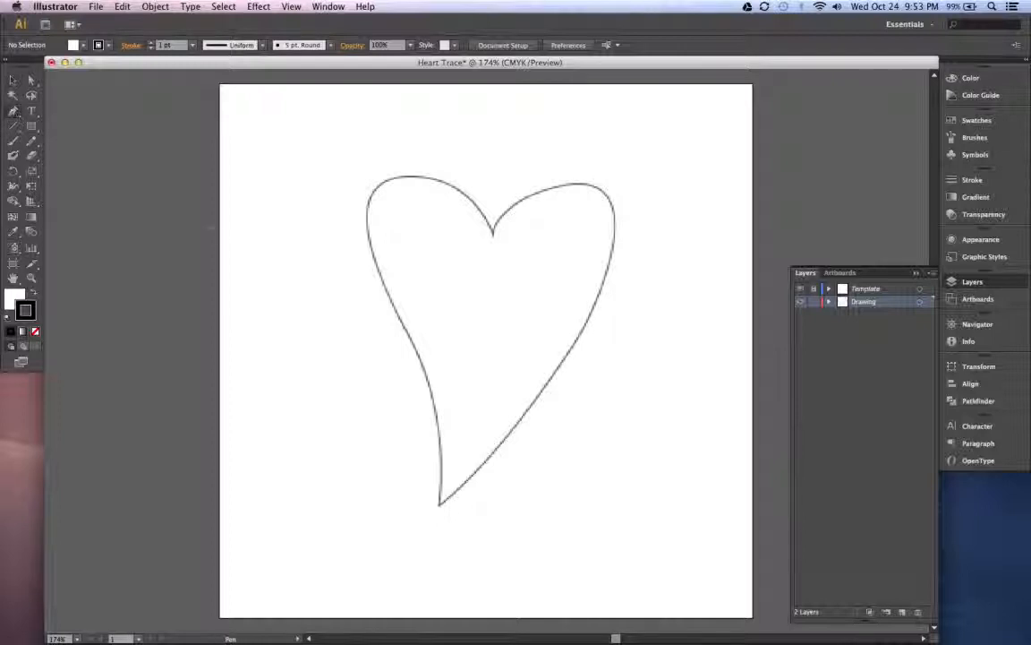
click(536, 289)
click(460, 292)
click(448, 323)
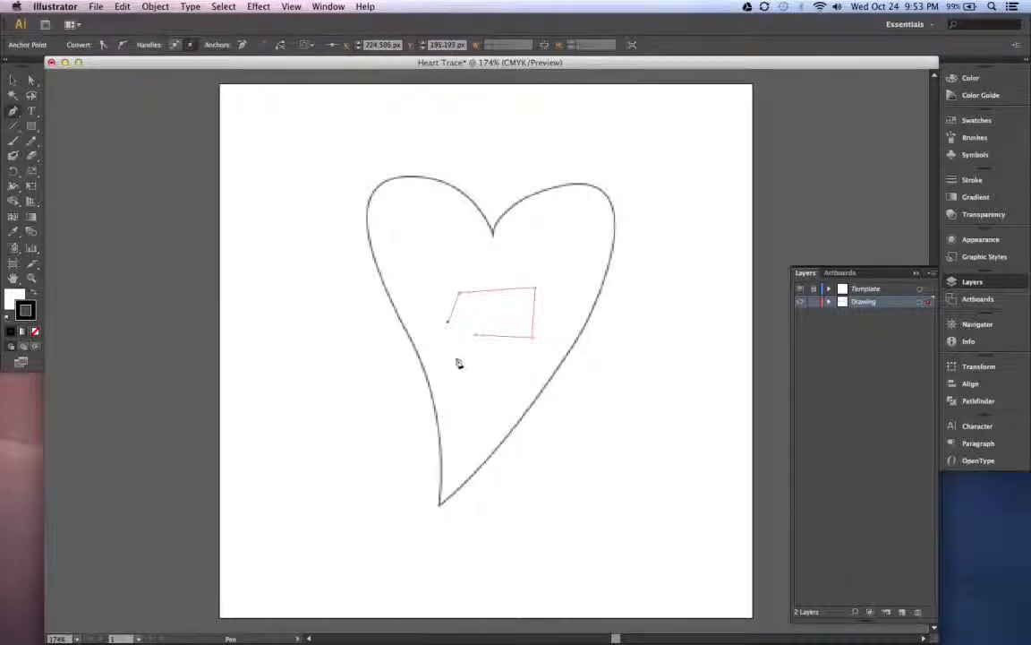
click(458, 364)
click(492, 372)
click(543, 338)
click(557, 287)
click(532, 270)
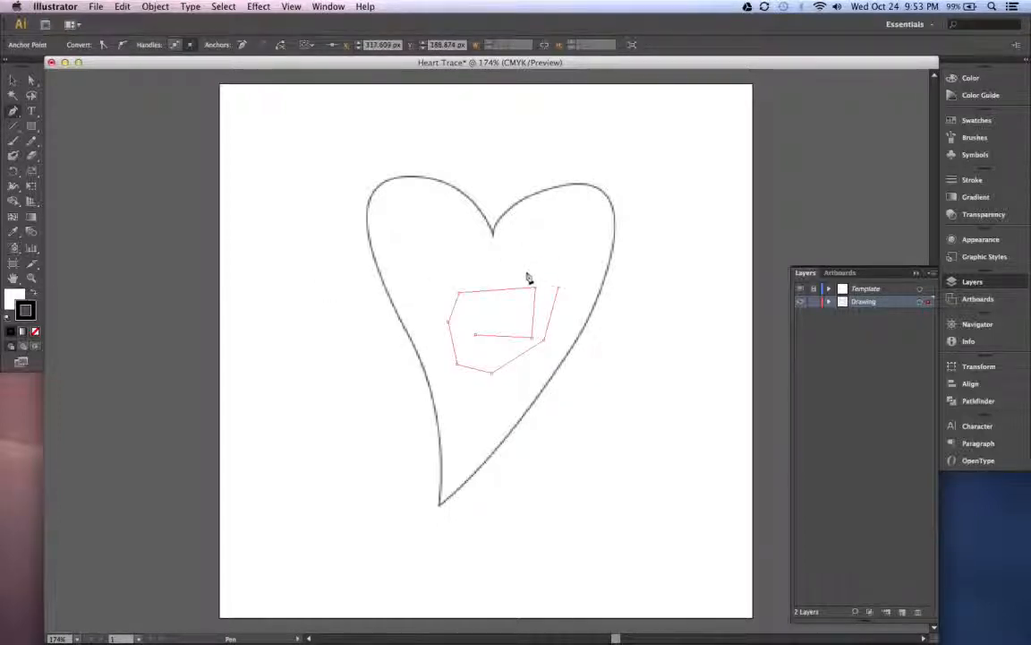
click(484, 278)
click(433, 279)
click(438, 351)
click(446, 387)
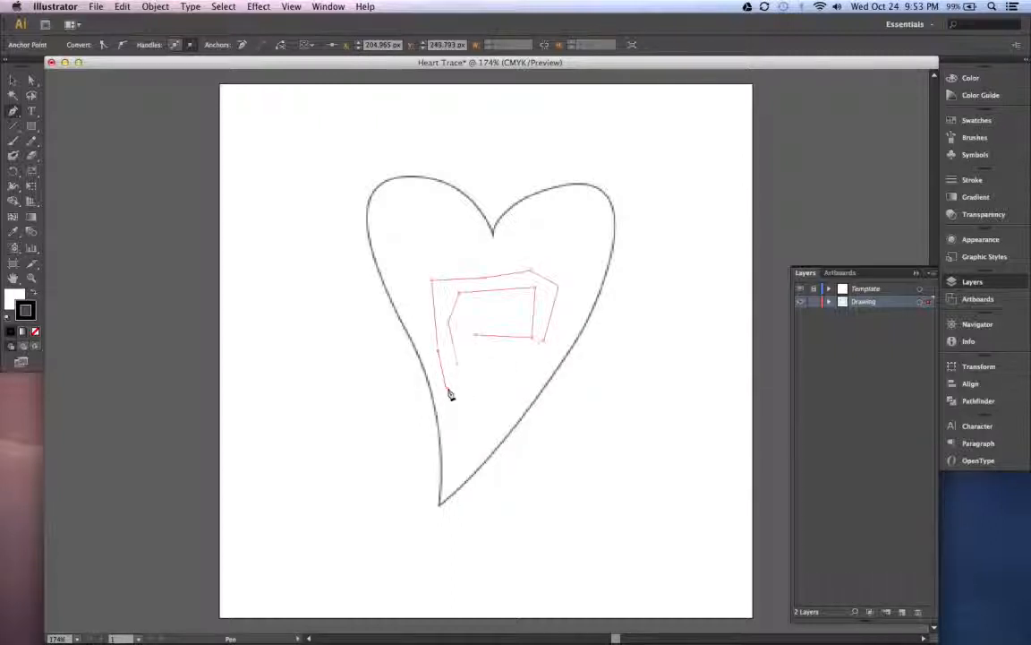
click(506, 383)
click(561, 327)
click(564, 277)
click(506, 260)
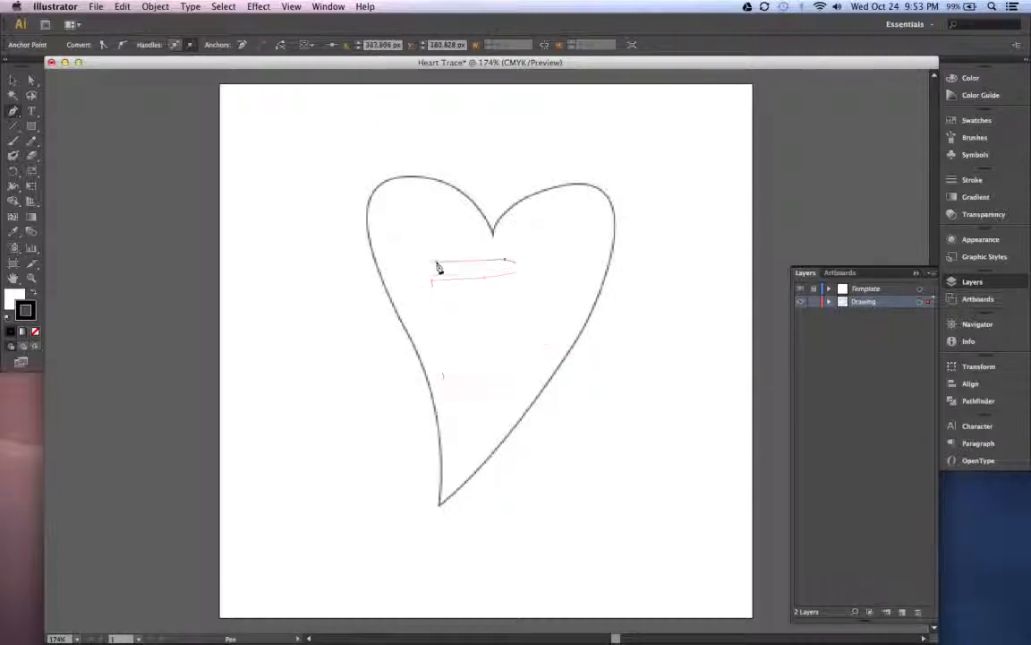
click(436, 261)
click(13, 80)
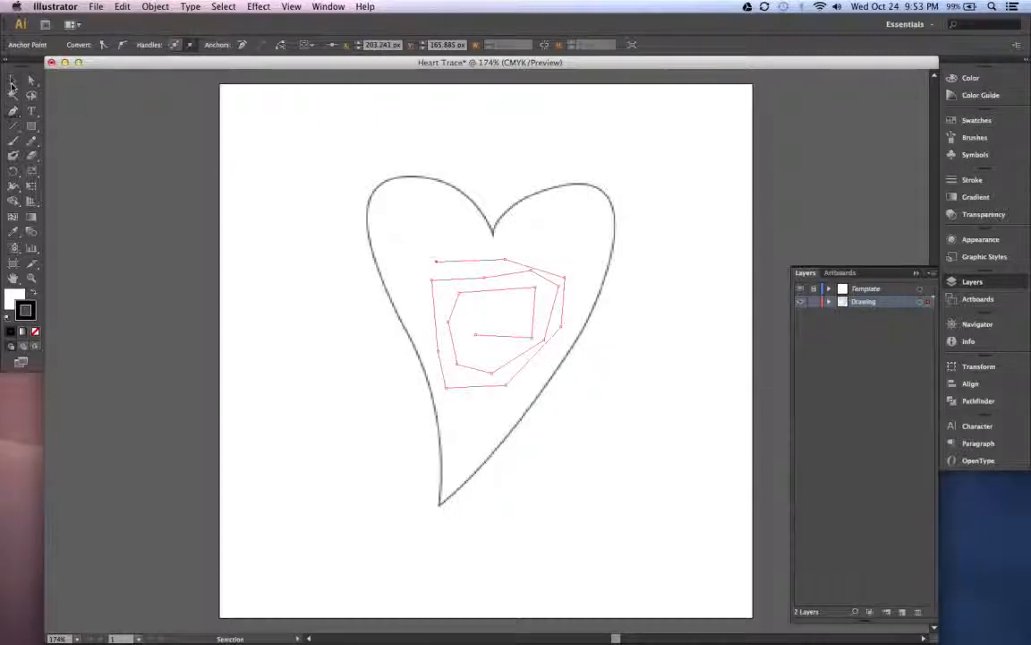
key(Delete)
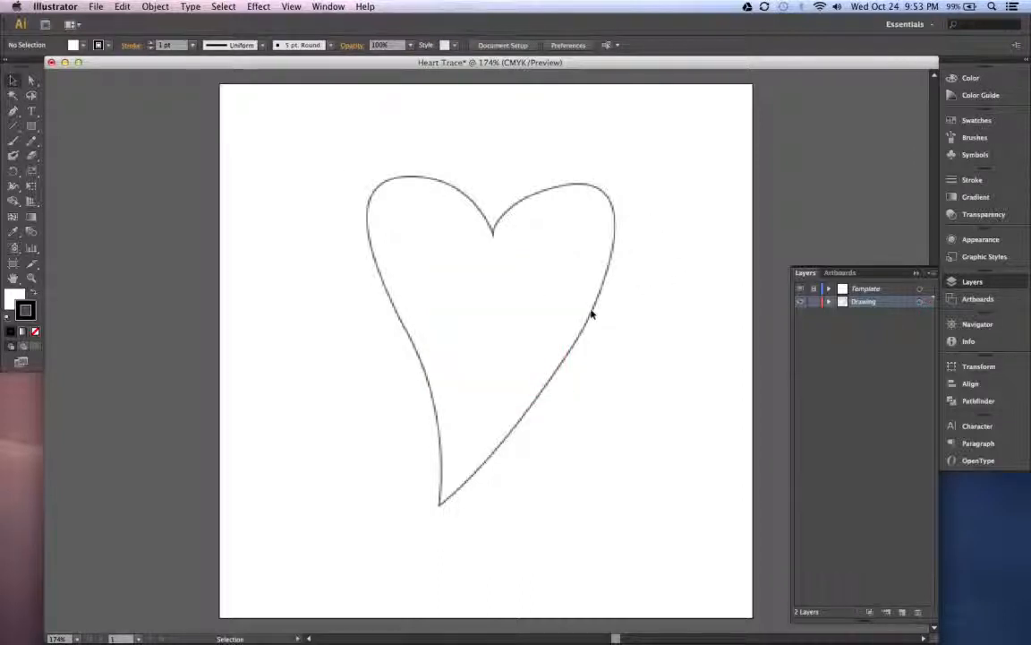
- Restore the Drawing layer above the Template layer and delete all the test paths inside the heart
mouse_move(867, 302)
mouse_down()
mouse_move(879, 295)
mouse_move(878, 316)
mouse_move(867, 305)
mouse_up()
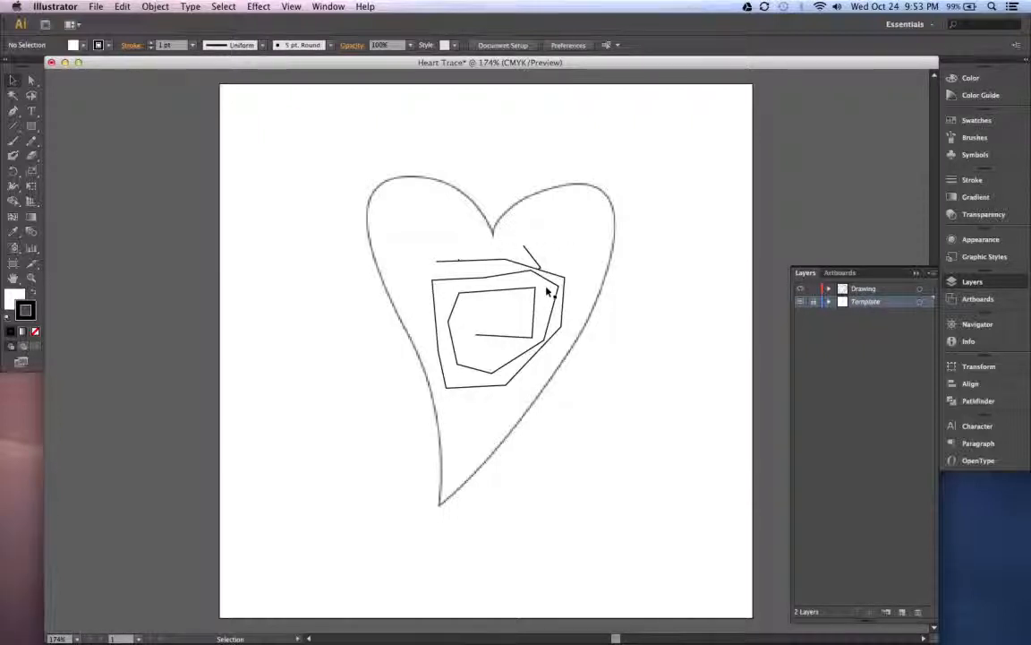
click(866, 291)
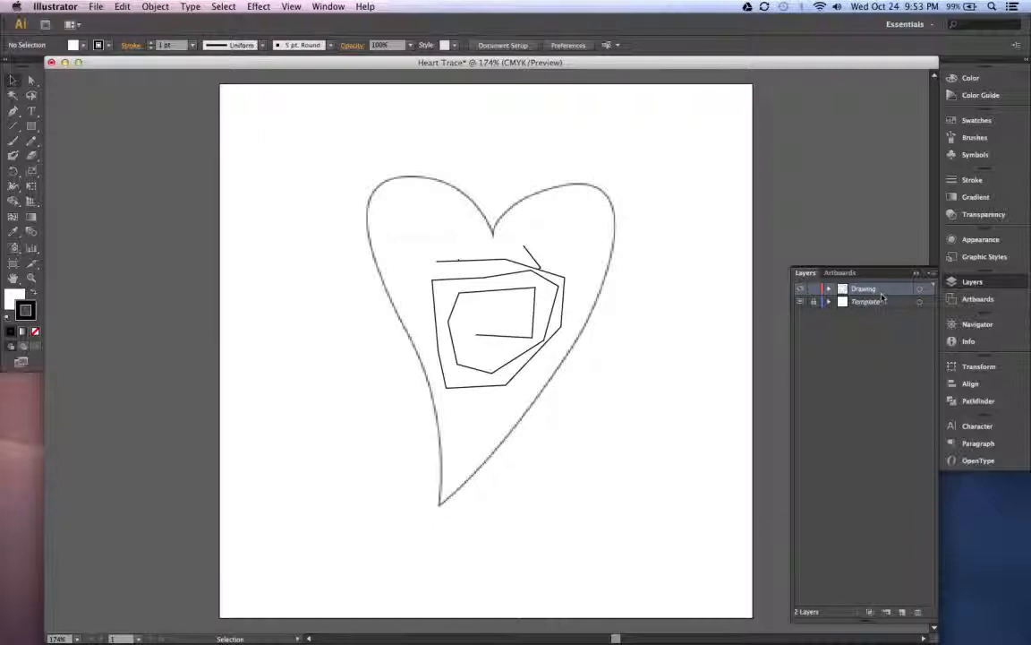
drag(290, 194, 564, 372)
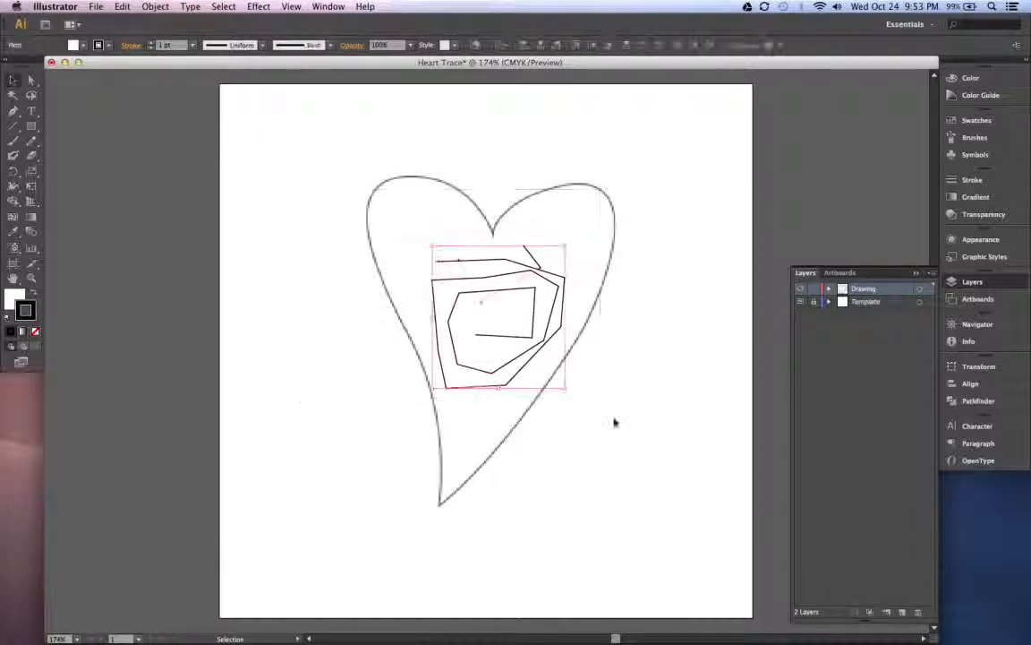
key(Delete)
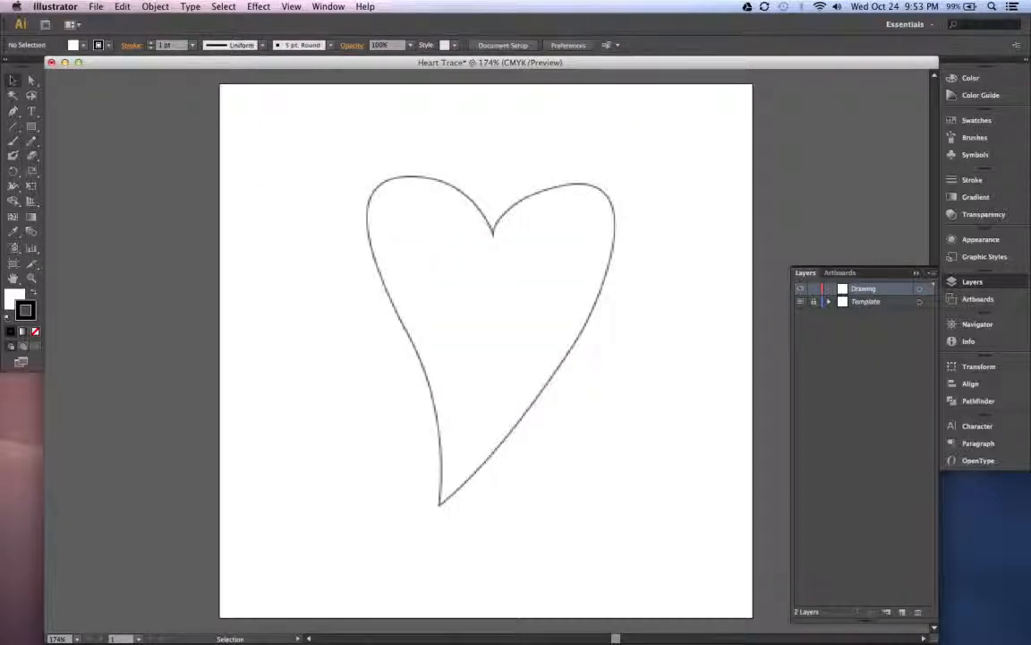
- Review the anchor point tools grouped with the Pen tool and choose the Pen tool
click(14, 111)
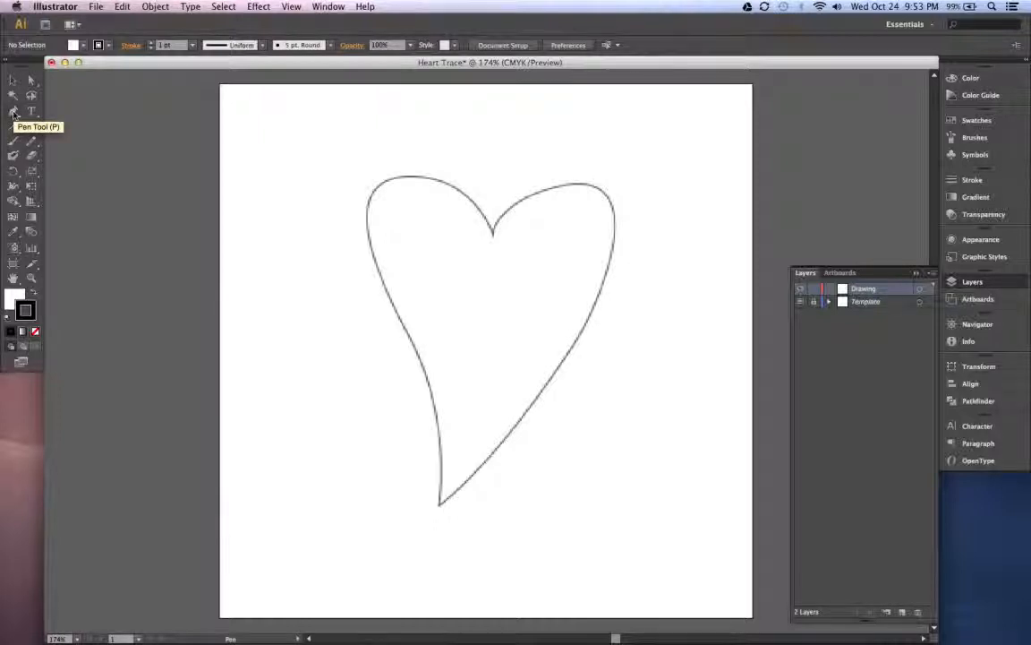
click(13, 111)
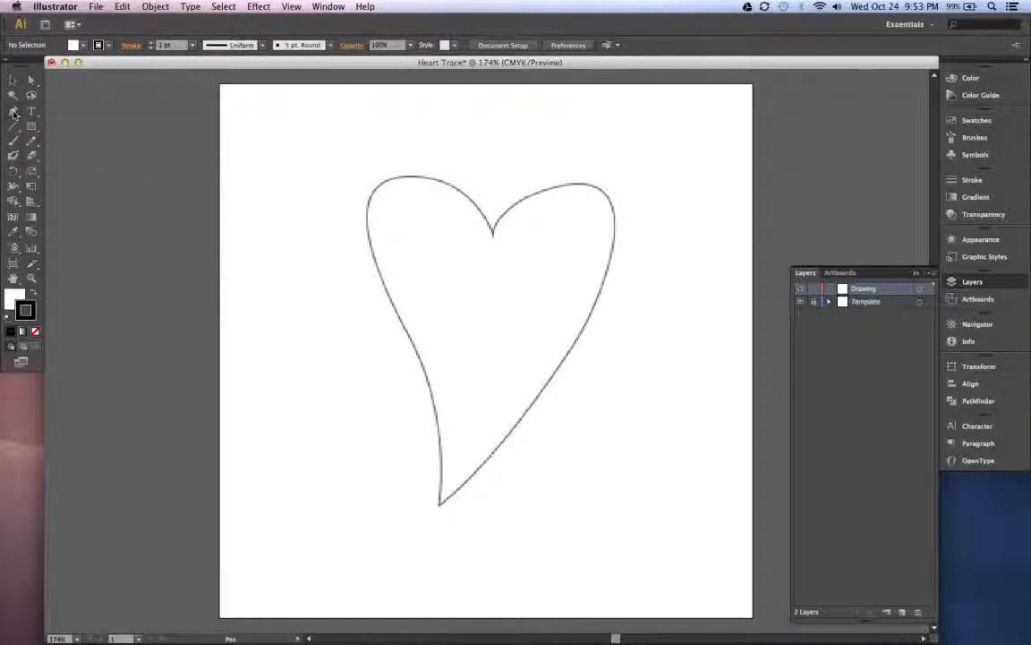
click(16, 113)
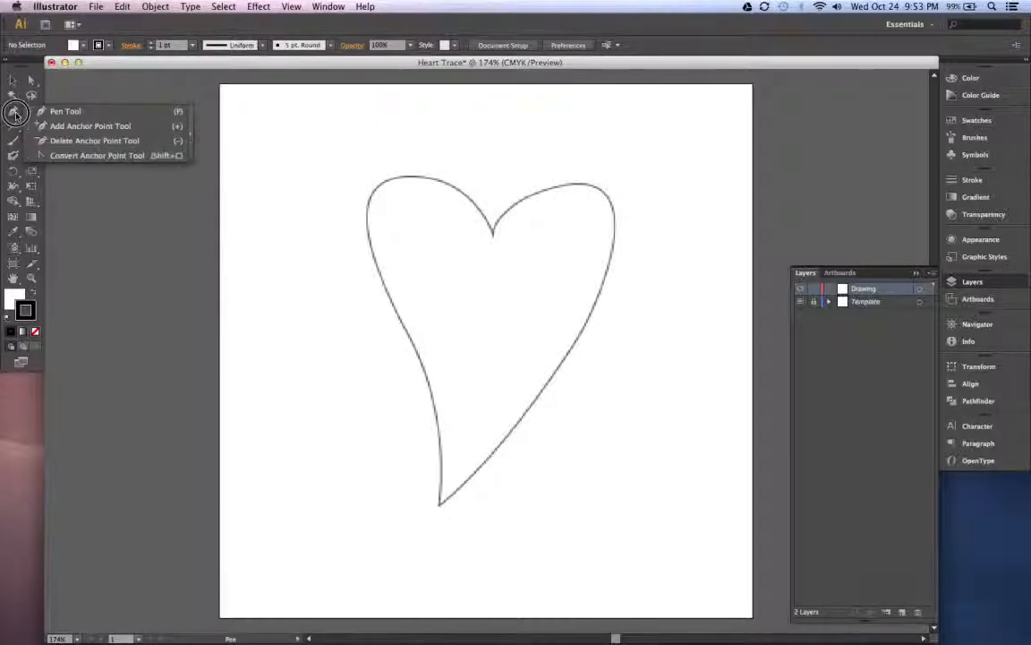
click(80, 114)
click(20, 109)
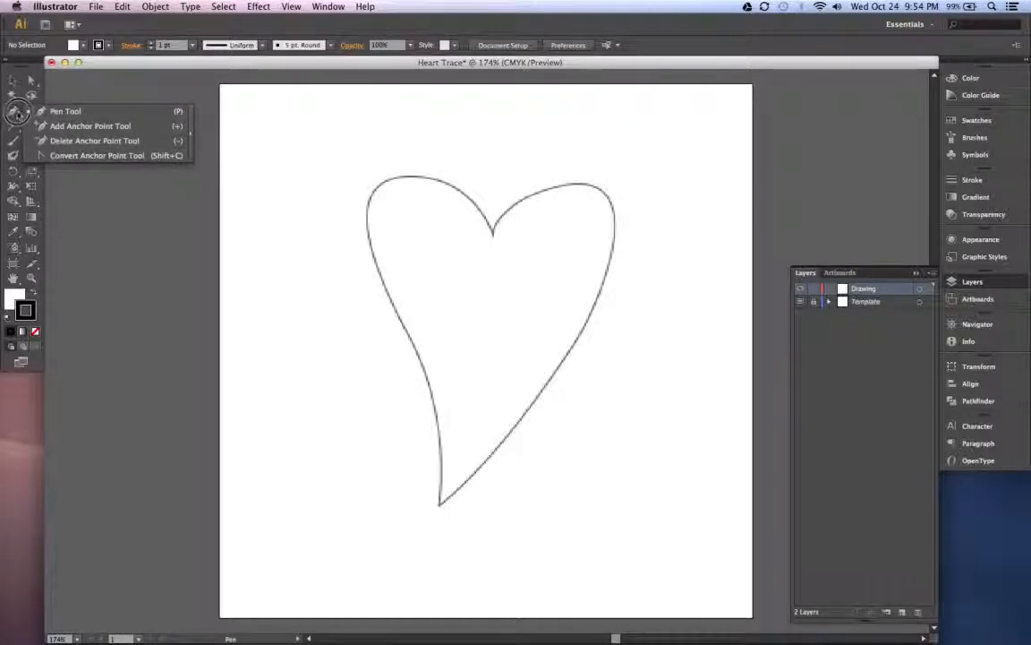
click(18, 113)
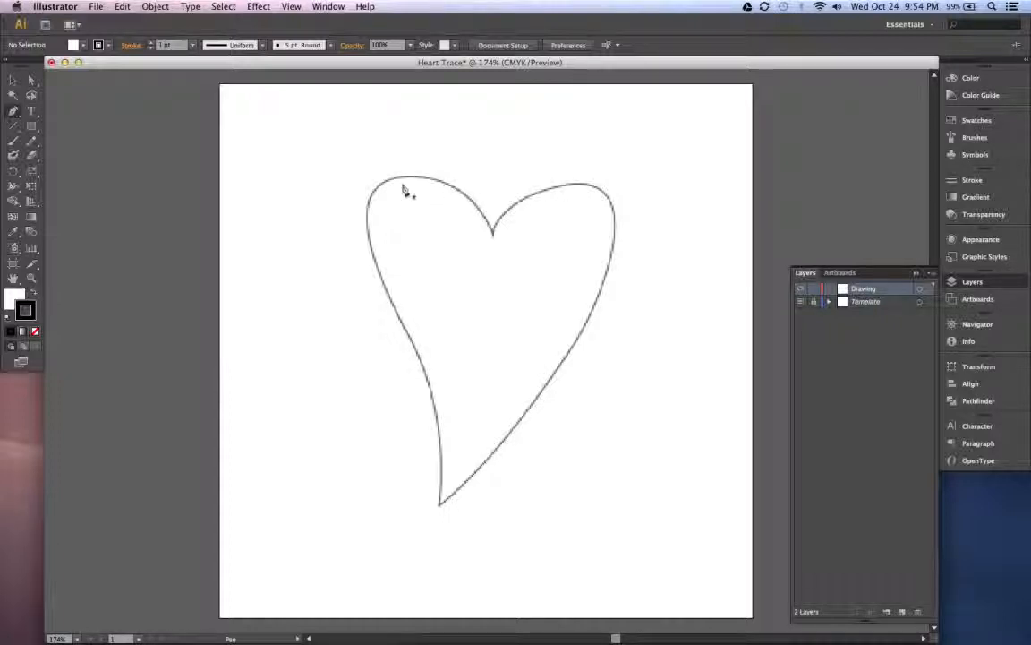
- Trace the heart's left half on the Drawing layer with curved Pen tool segments from the upper cleft, around the left lobe, to the bottom tip
click(494, 239)
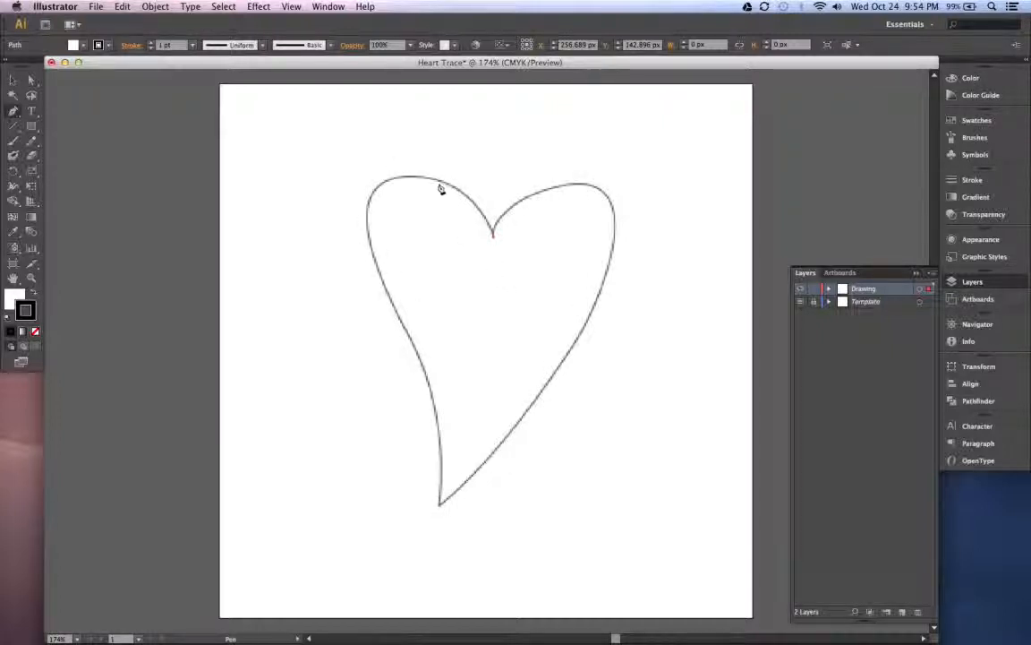
drag(437, 181, 402, 175)
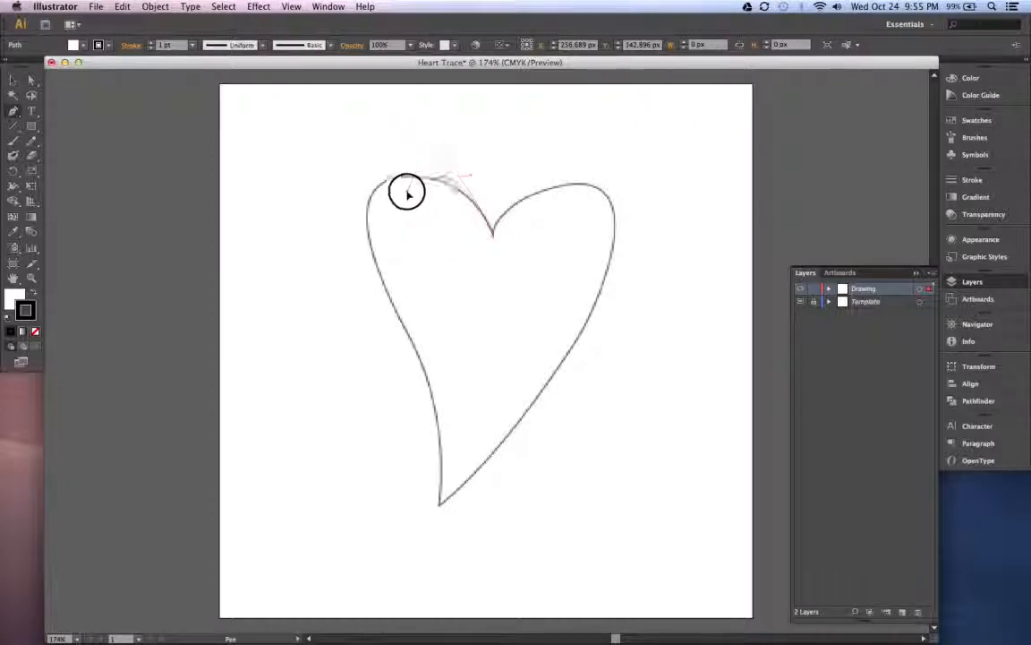
drag(407, 191, 394, 172)
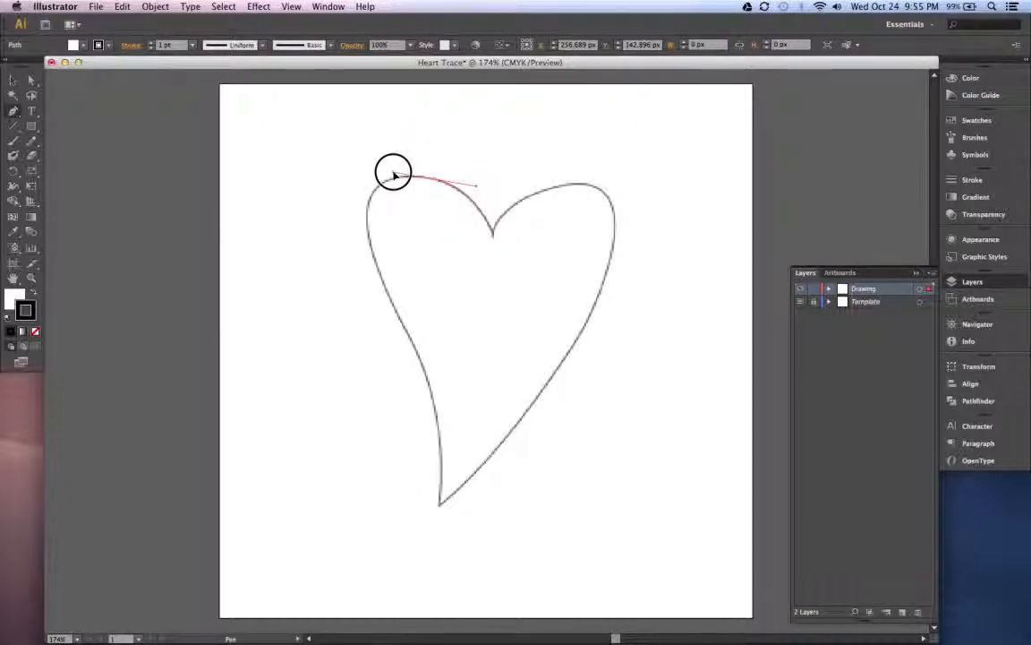
drag(394, 174, 394, 173)
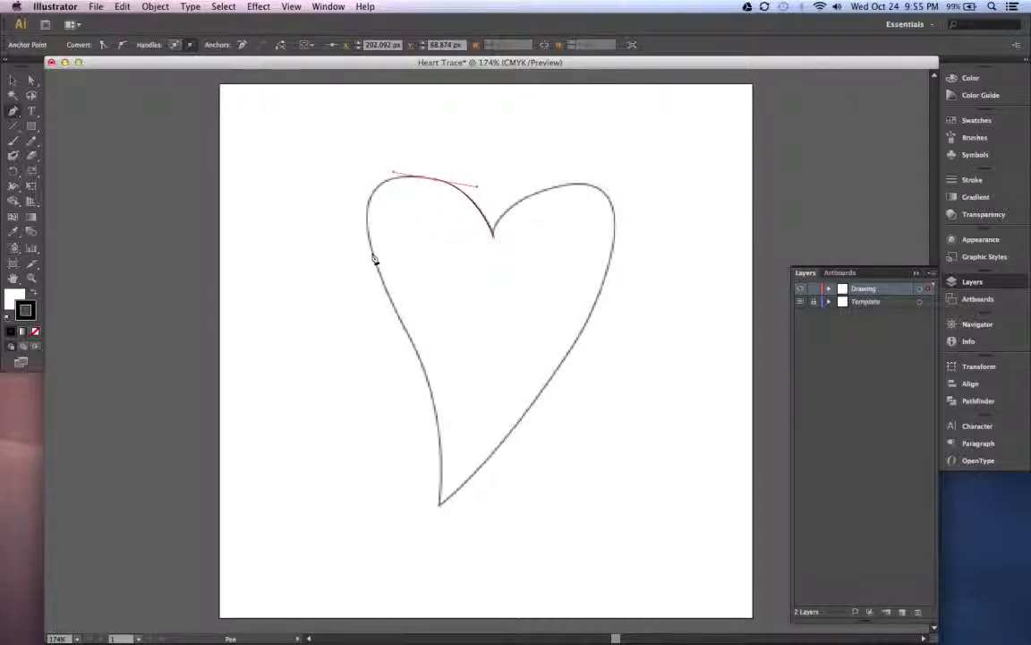
drag(375, 260, 394, 329)
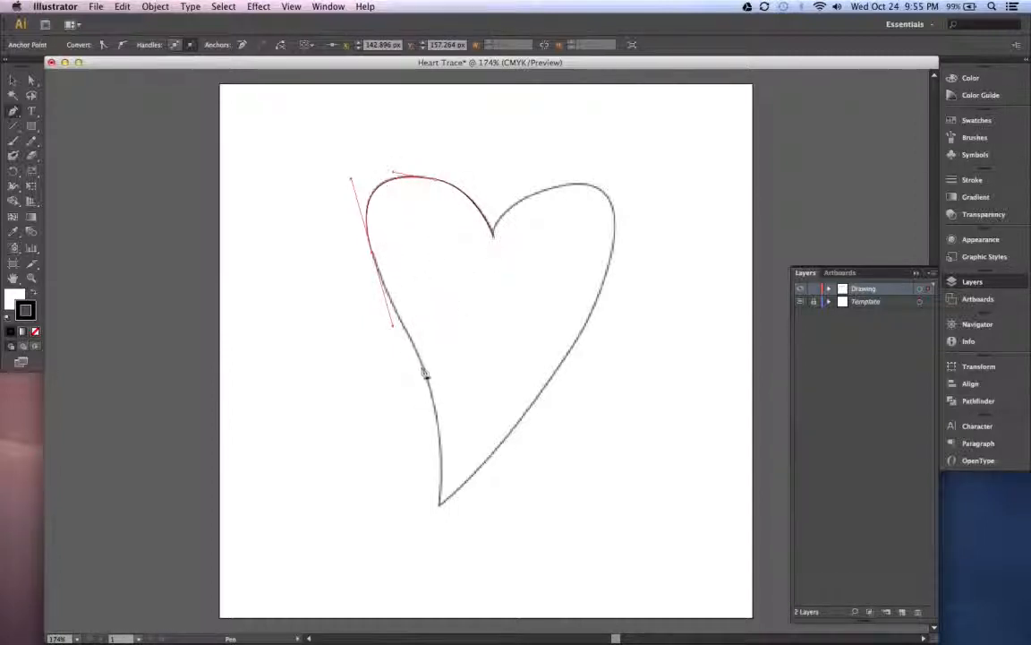
drag(422, 367, 436, 412)
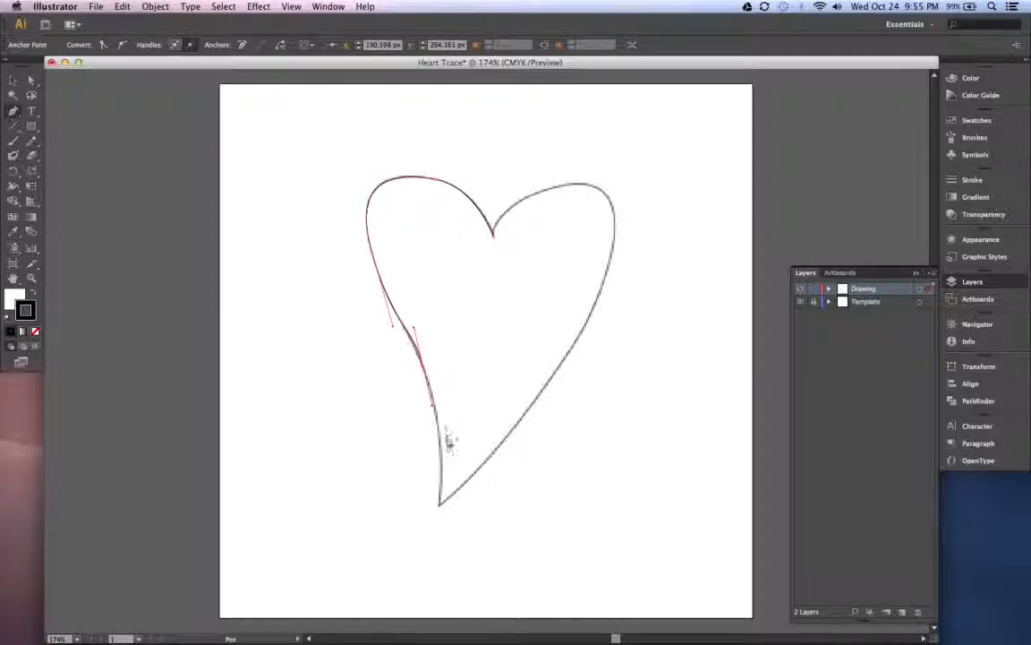
click(440, 508)
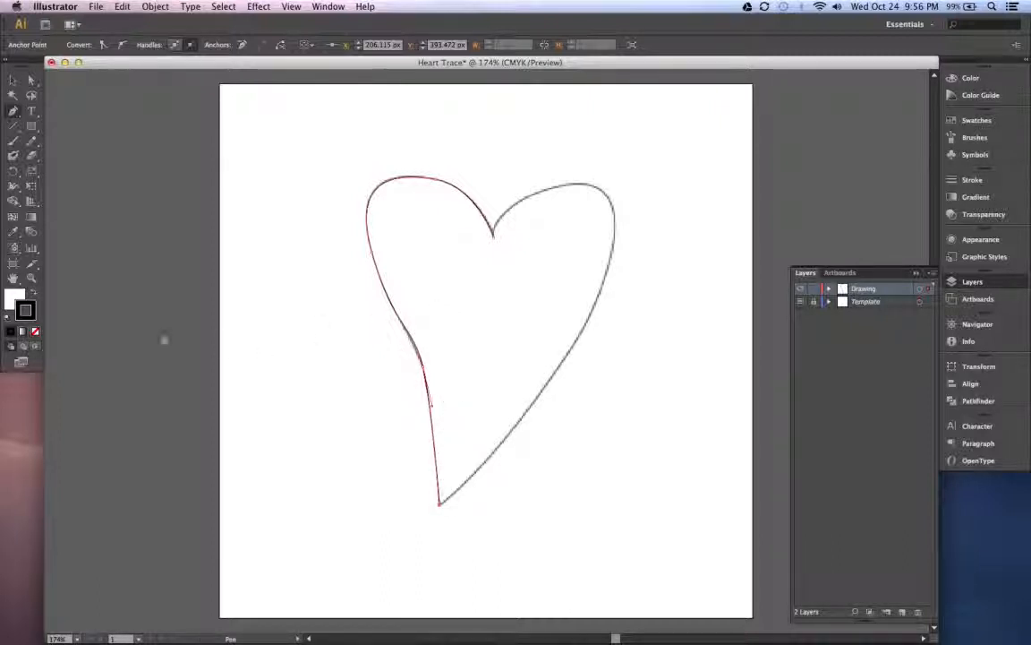
- Set the fill of the heart's traced left half to None
click(14, 295)
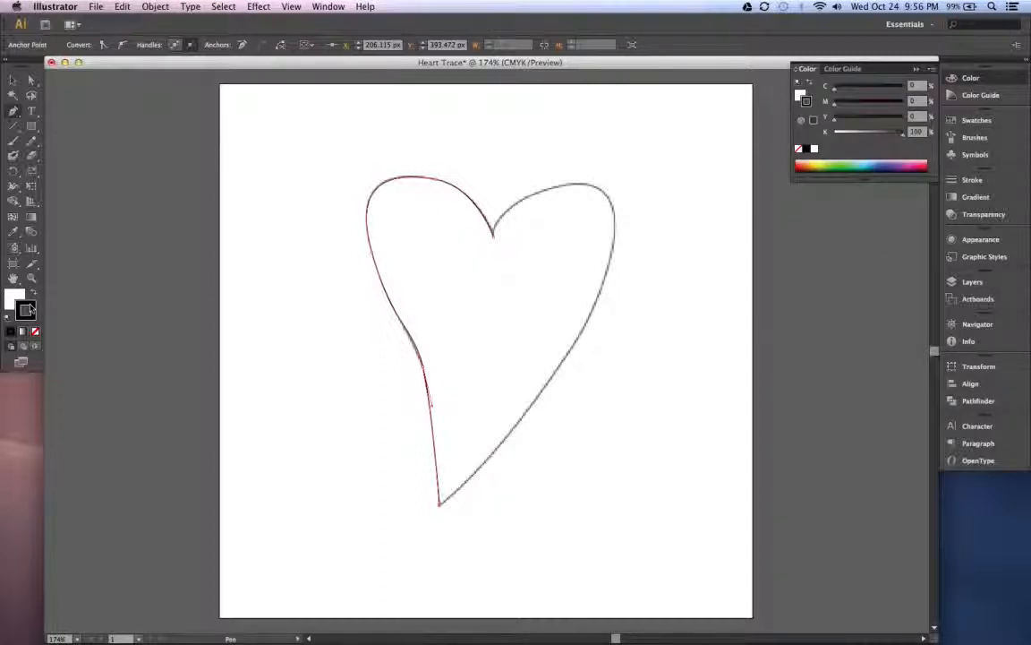
click(14, 298)
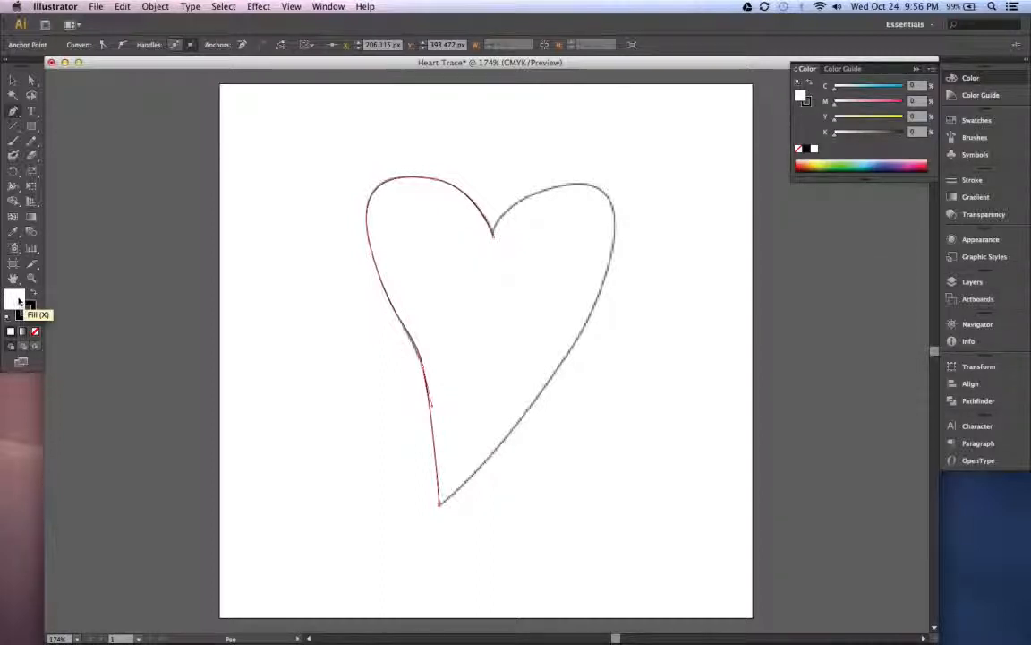
click(25, 307)
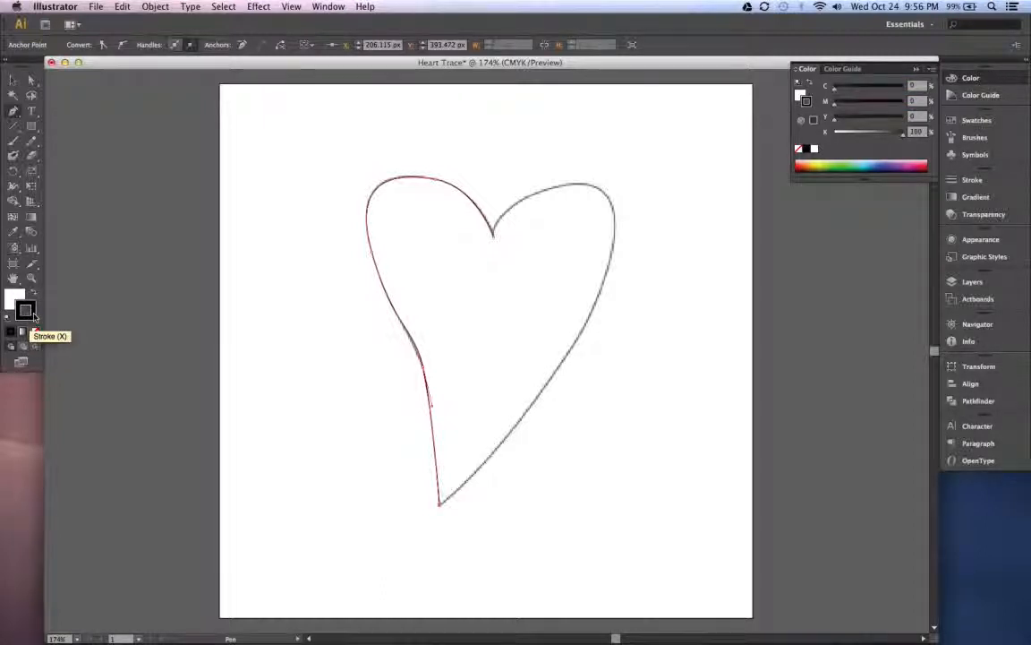
click(16, 296)
click(31, 309)
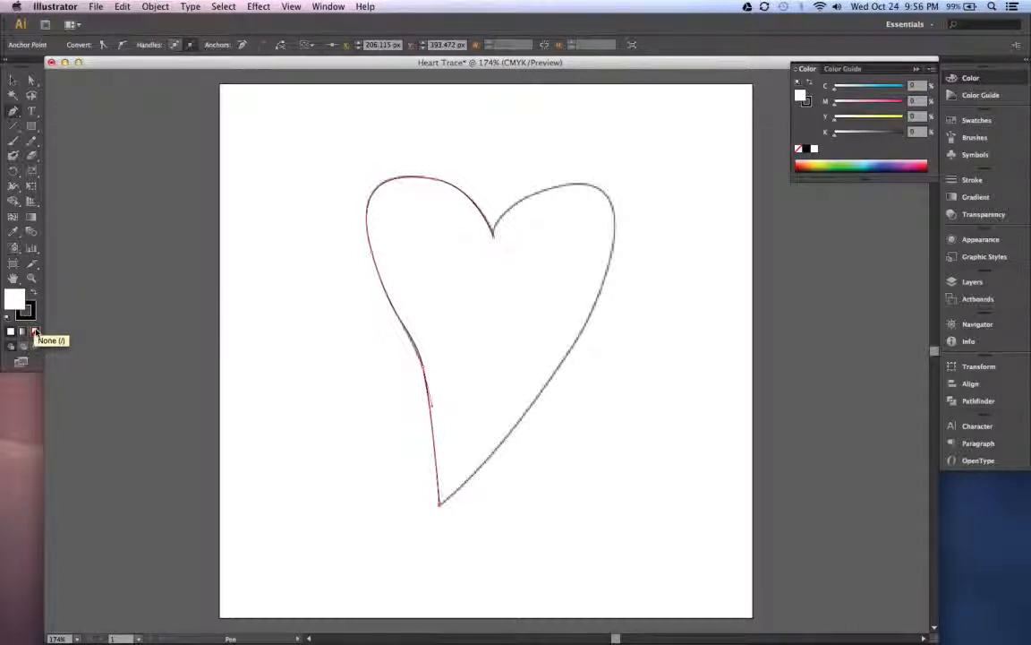
click(35, 332)
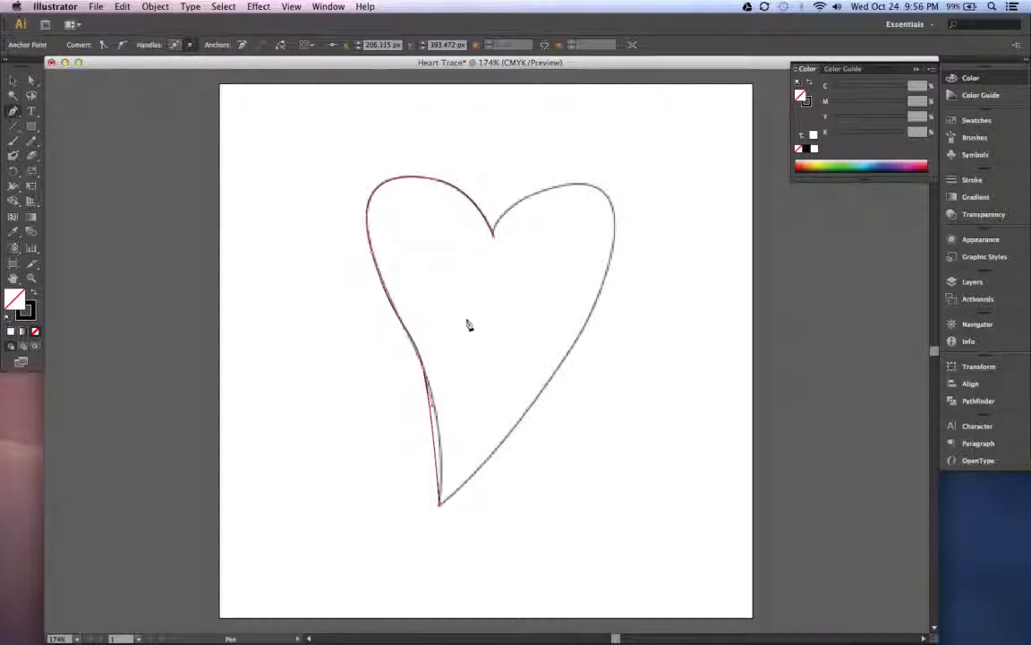
- Set the stroke weight of the traced left half to 2 pt
click(30, 312)
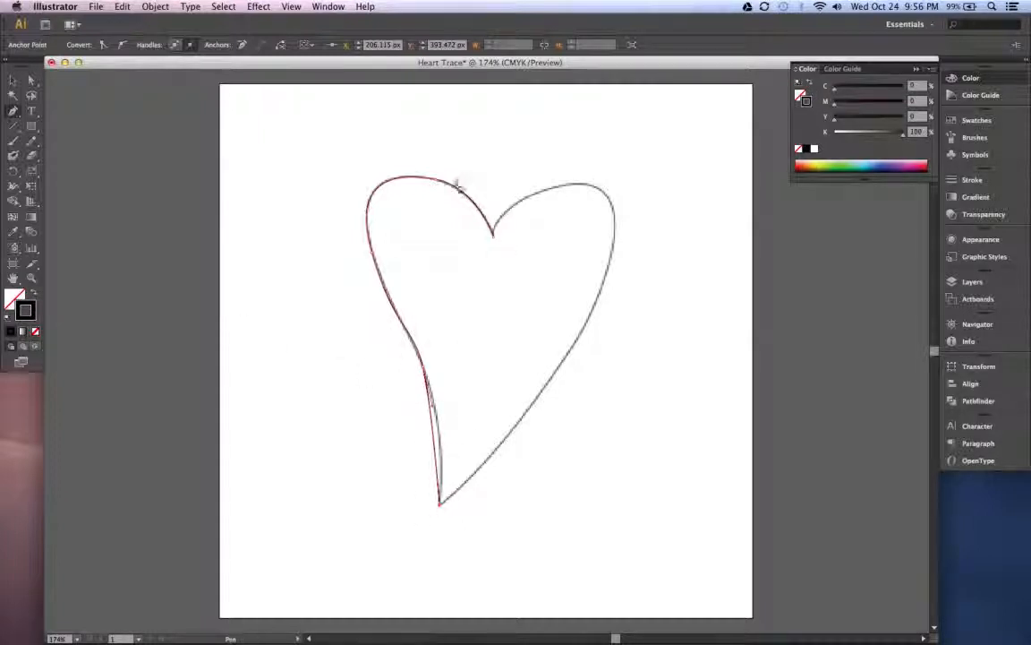
click(973, 179)
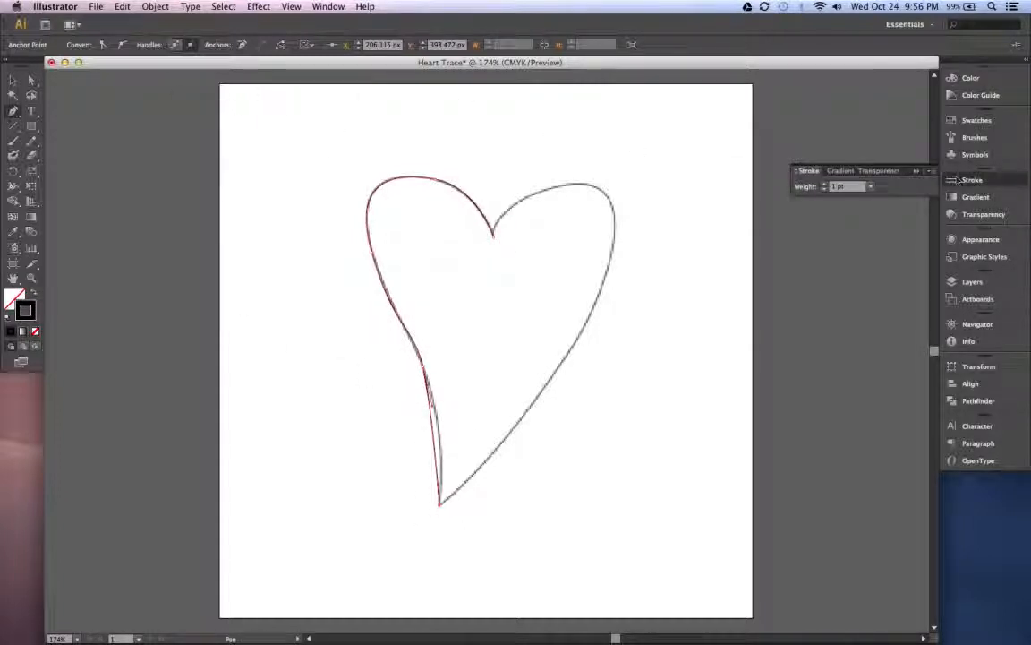
click(870, 186)
click(885, 254)
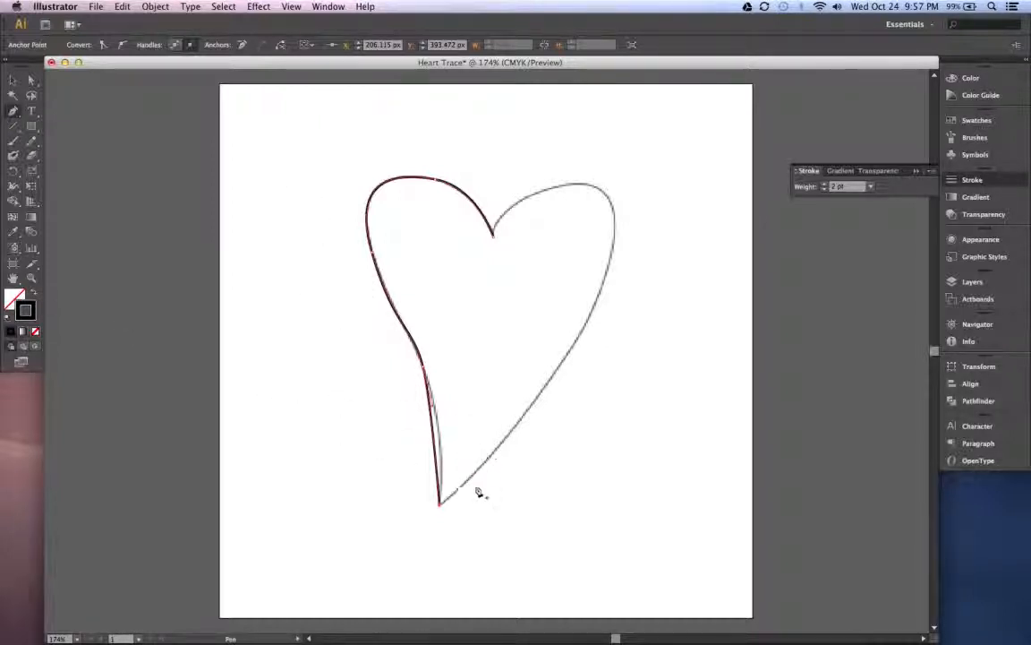
click(624, 455)
click(663, 337)
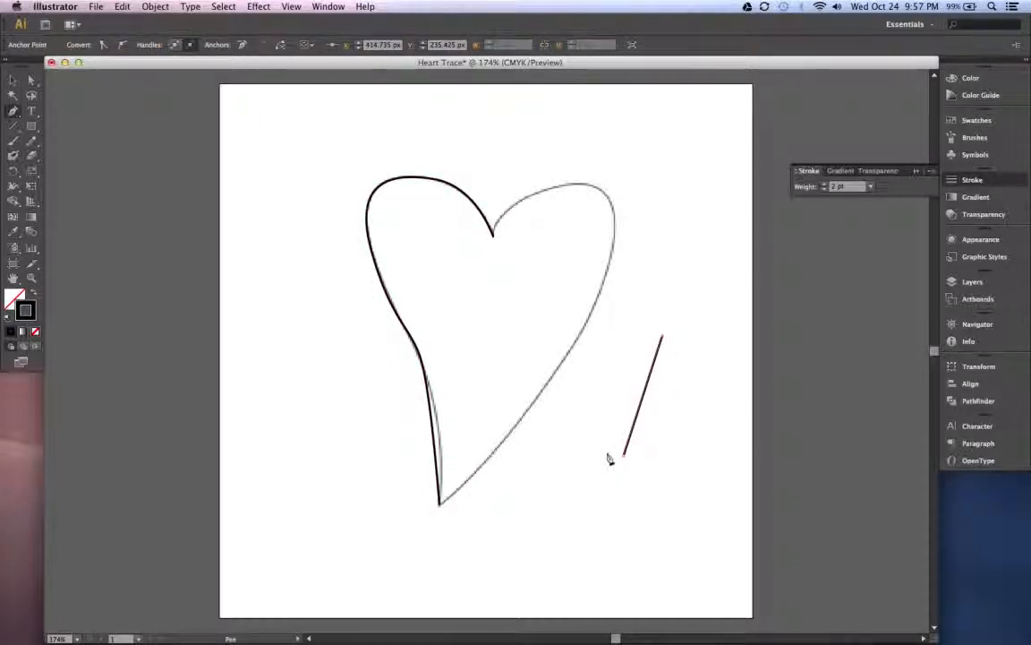
key(super+z)
key(super+z)
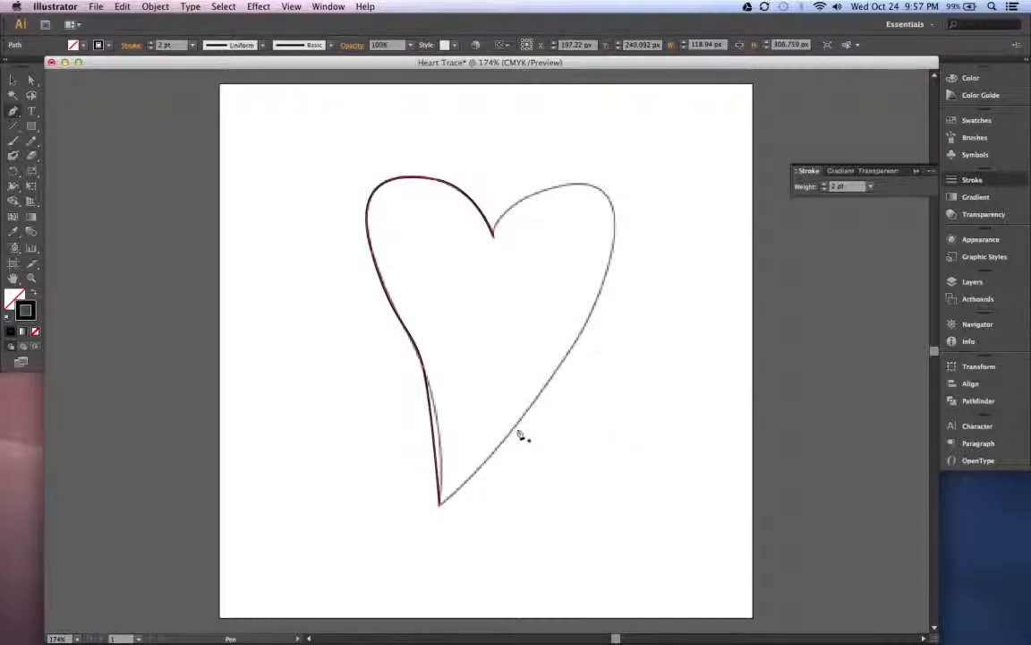
click(574, 341)
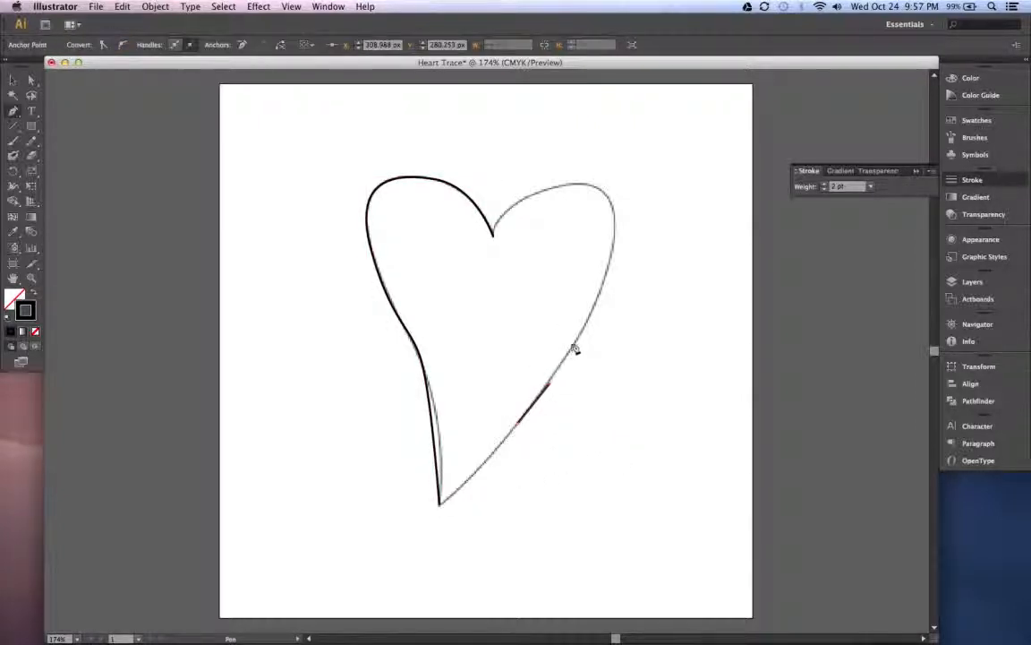
click(511, 430)
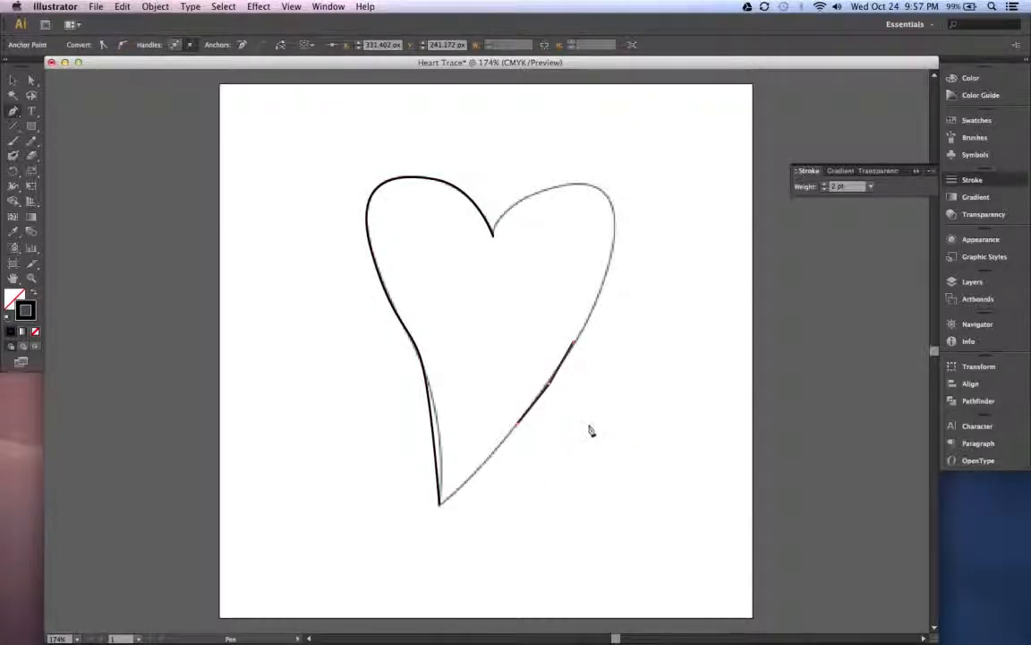
key(super+z)
key(super+z)
key(super+z)
key(super+z)
key(super+z)
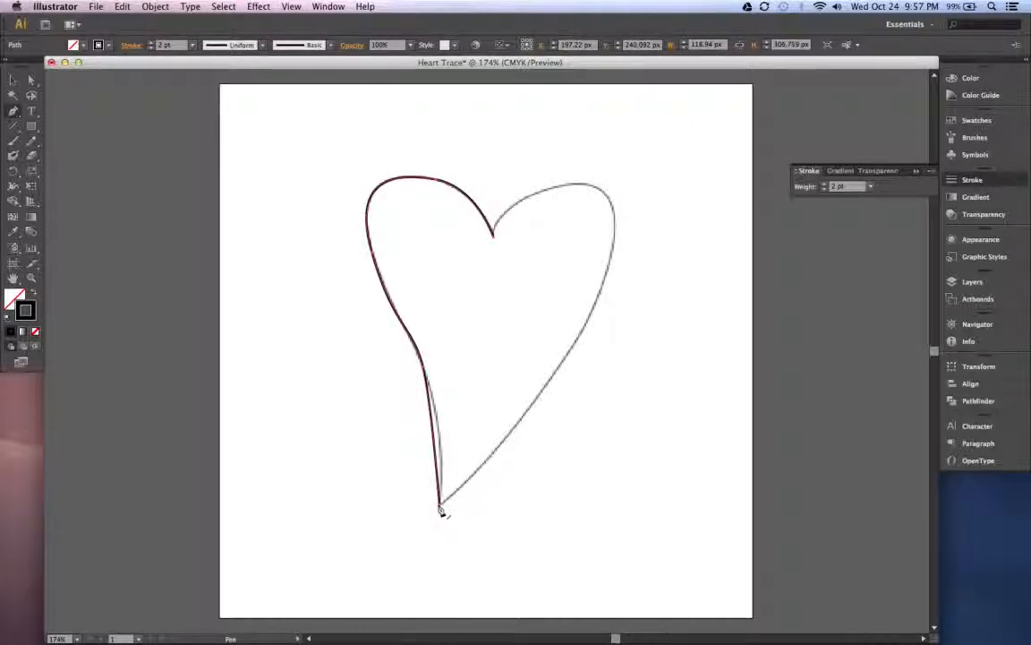
- Continue the path from the bottom tip with straight Pen tool segments around the heart's right side and close it at the upper cleft
click(440, 510)
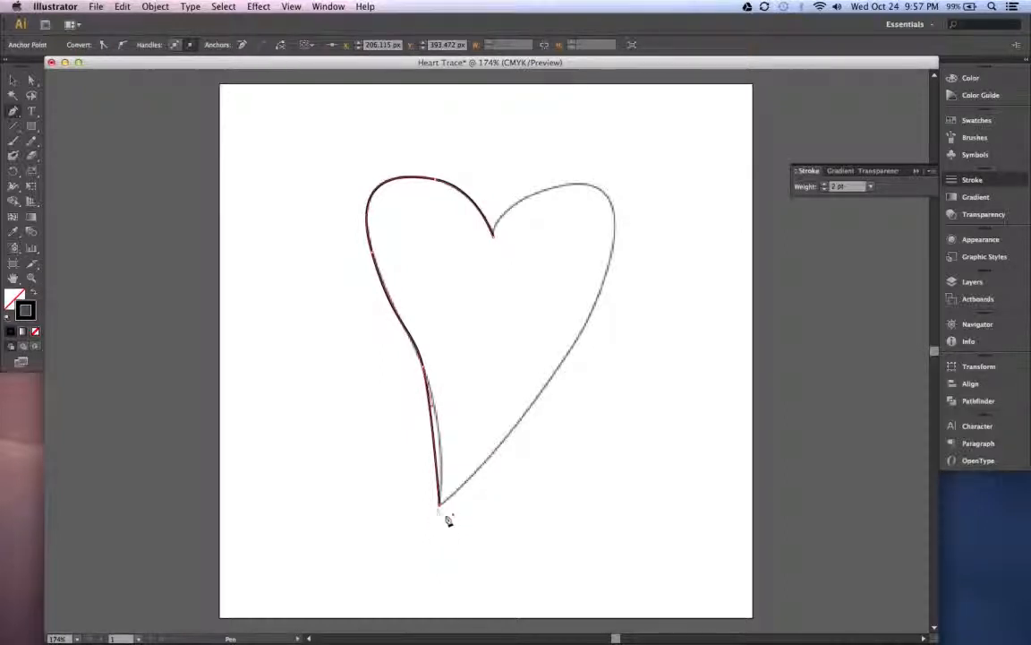
click(523, 419)
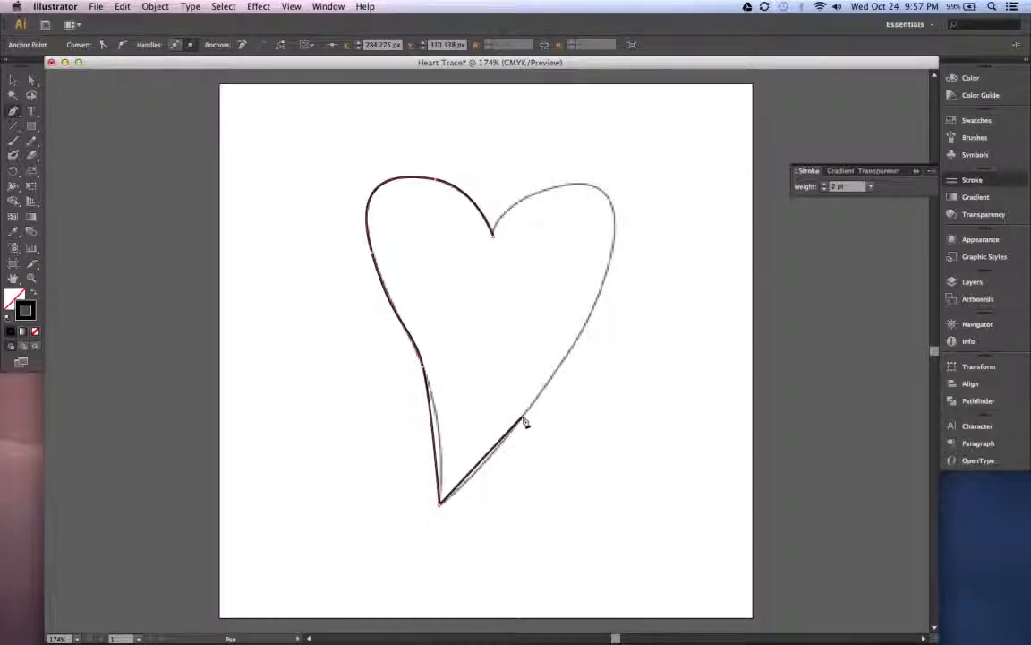
click(599, 304)
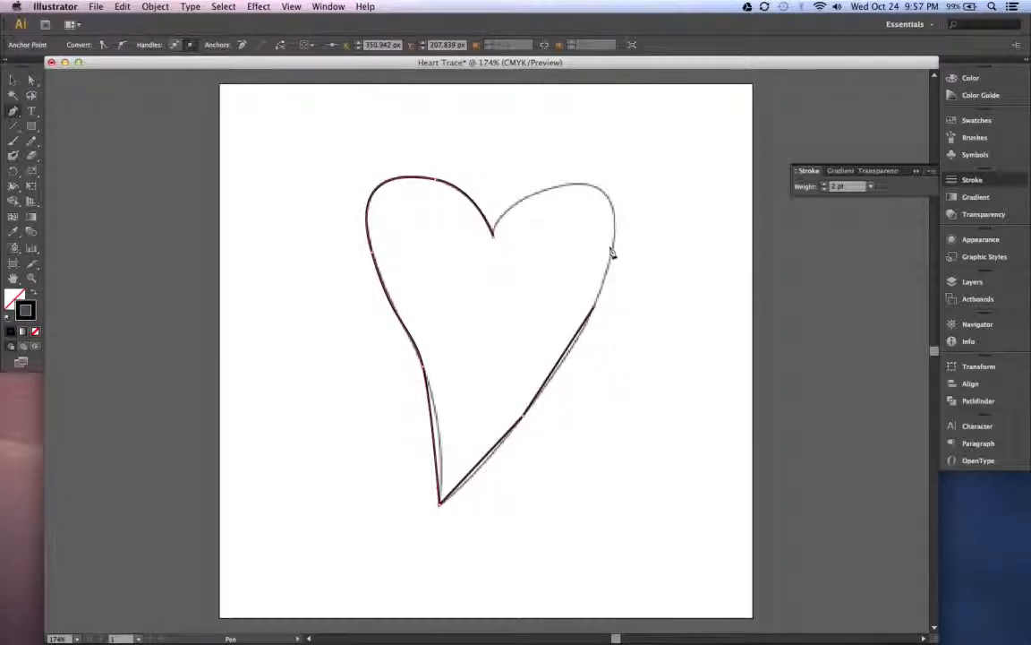
click(614, 211)
click(542, 193)
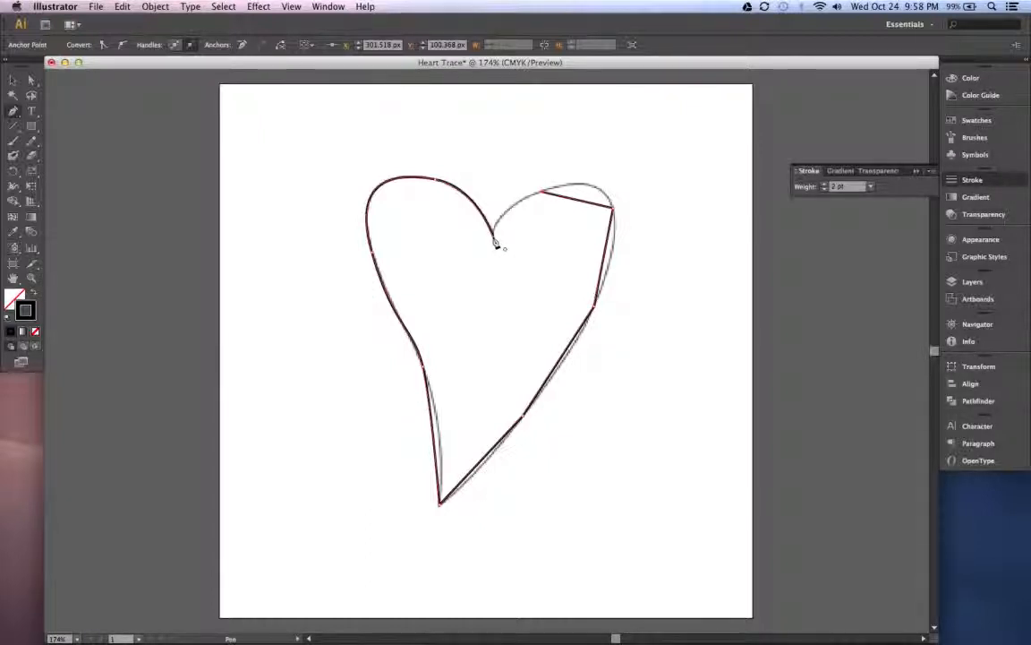
click(494, 240)
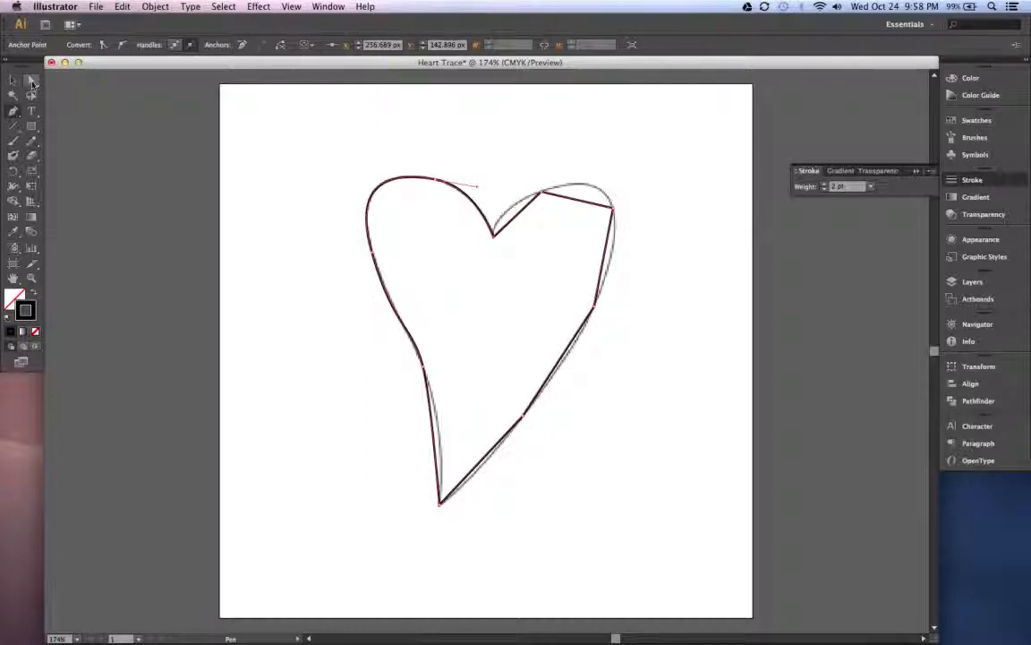
- Refine the left side with the Direct Selection tool, adjusting the lower-left anchor point and the curve handles to follow the template line
click(32, 82)
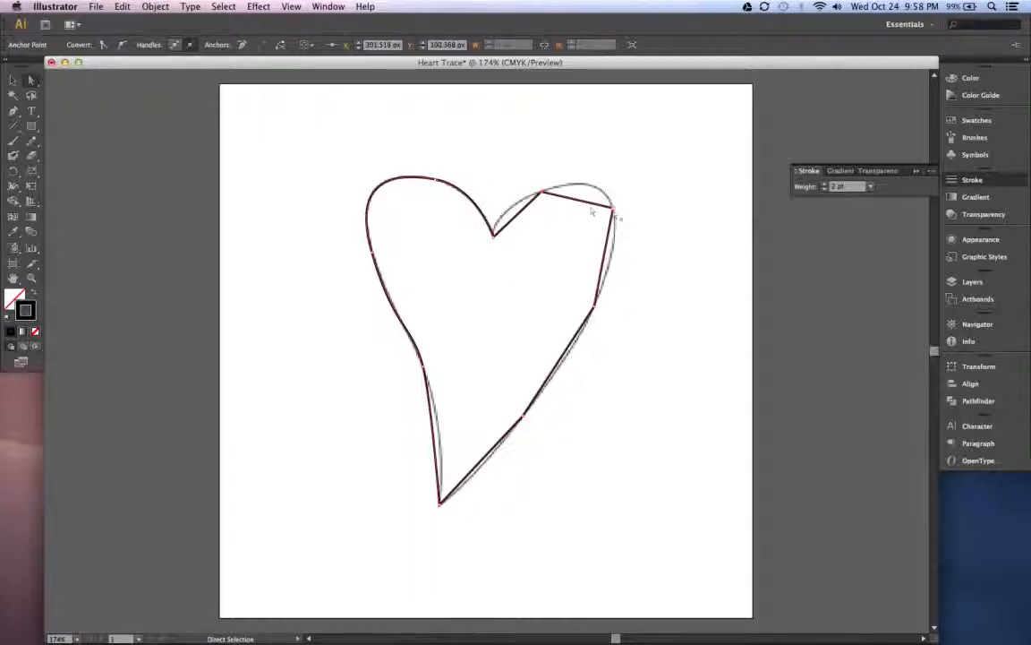
click(613, 210)
click(595, 307)
click(427, 367)
click(428, 366)
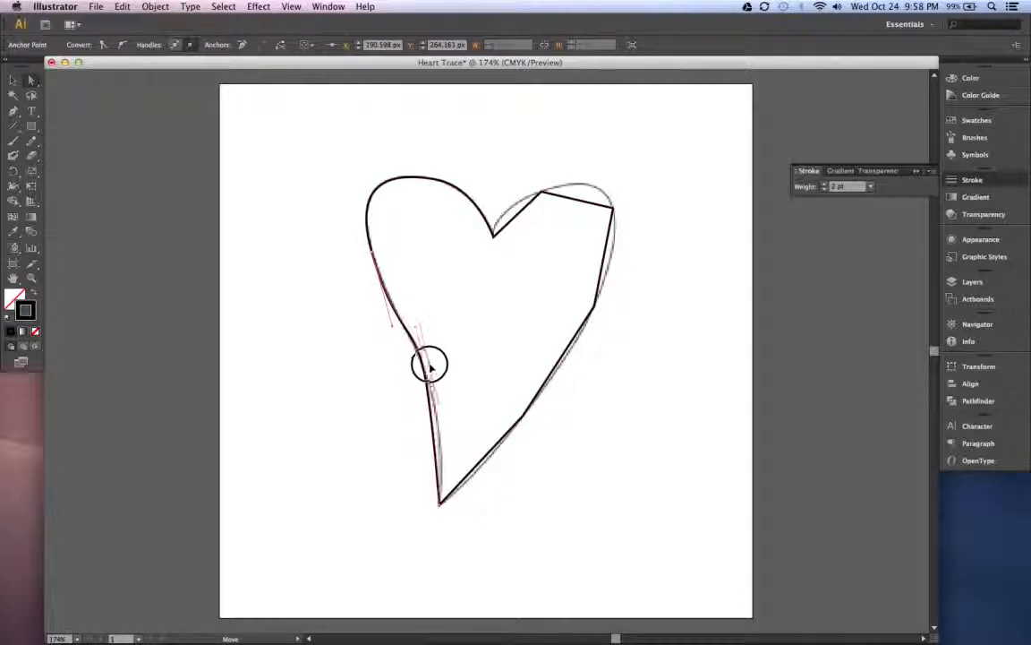
drag(430, 365, 416, 330)
click(415, 332)
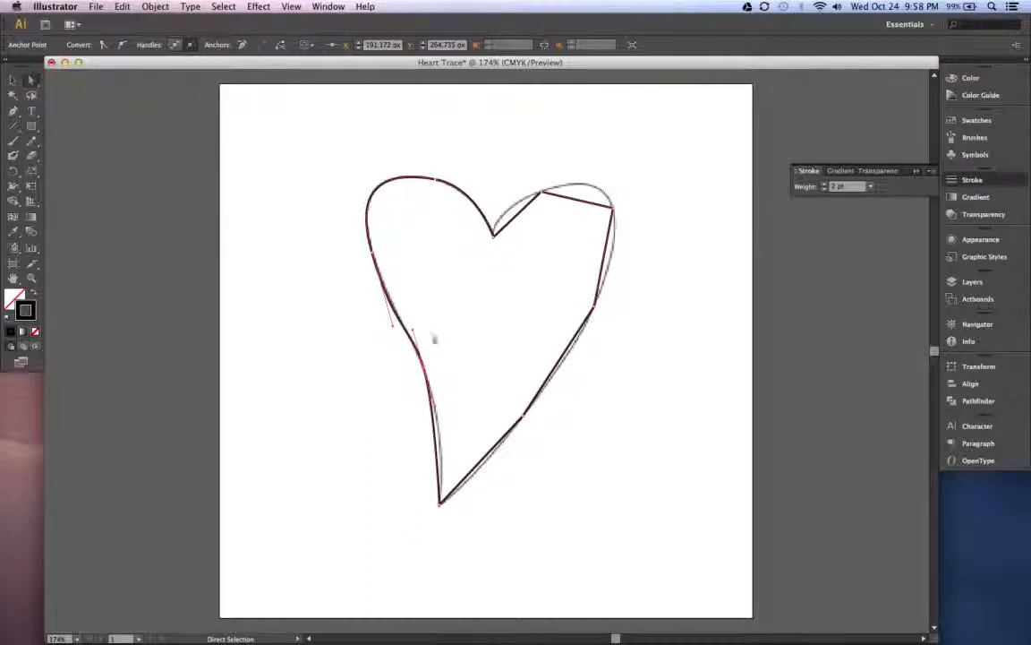
click(435, 407)
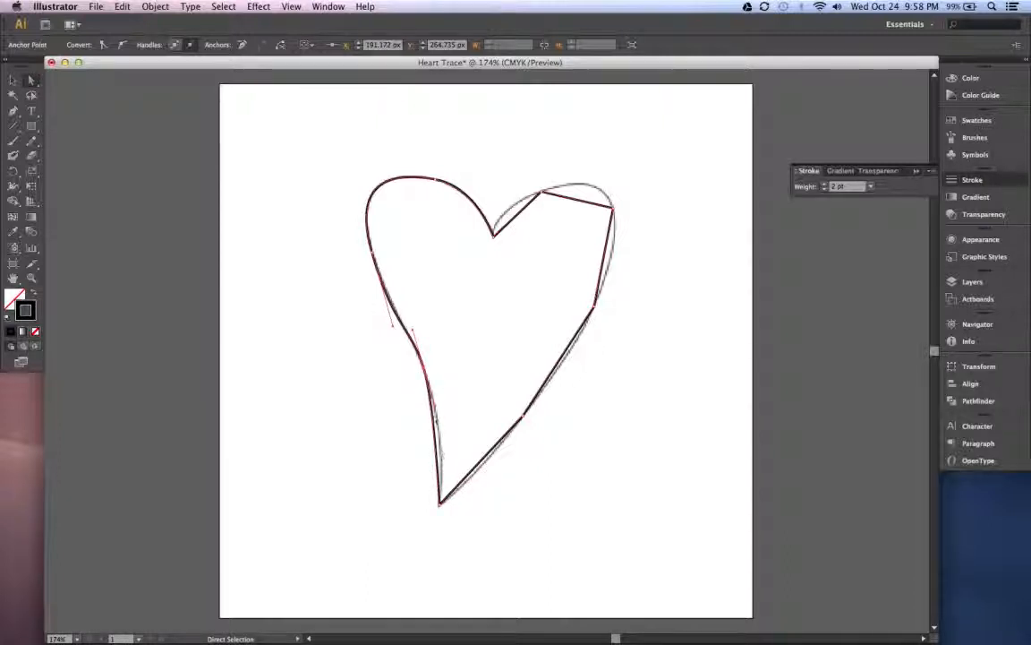
drag(437, 412, 448, 427)
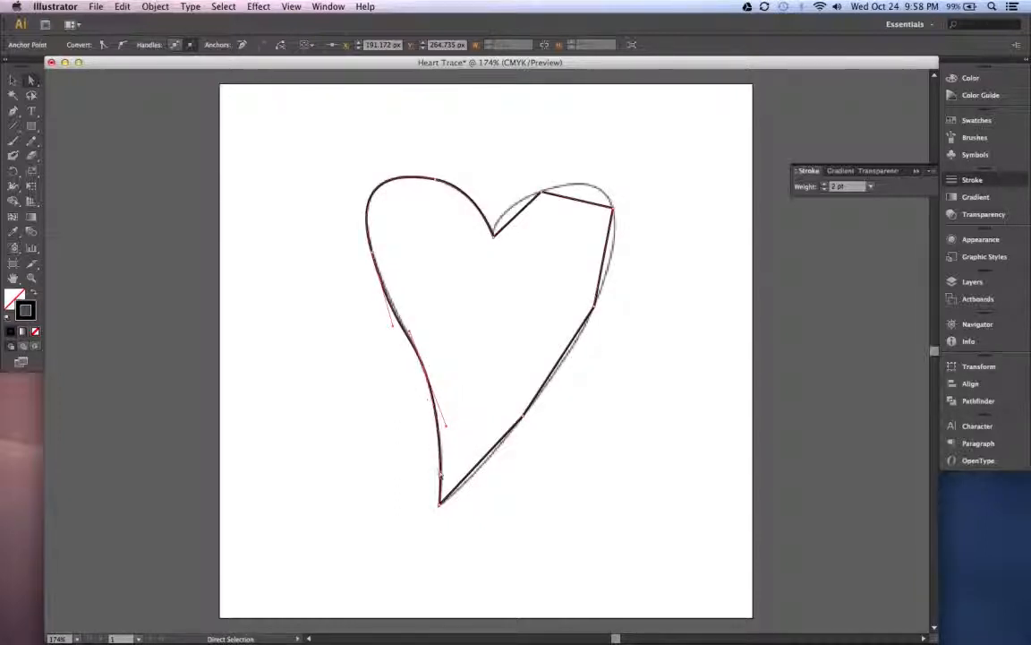
click(371, 258)
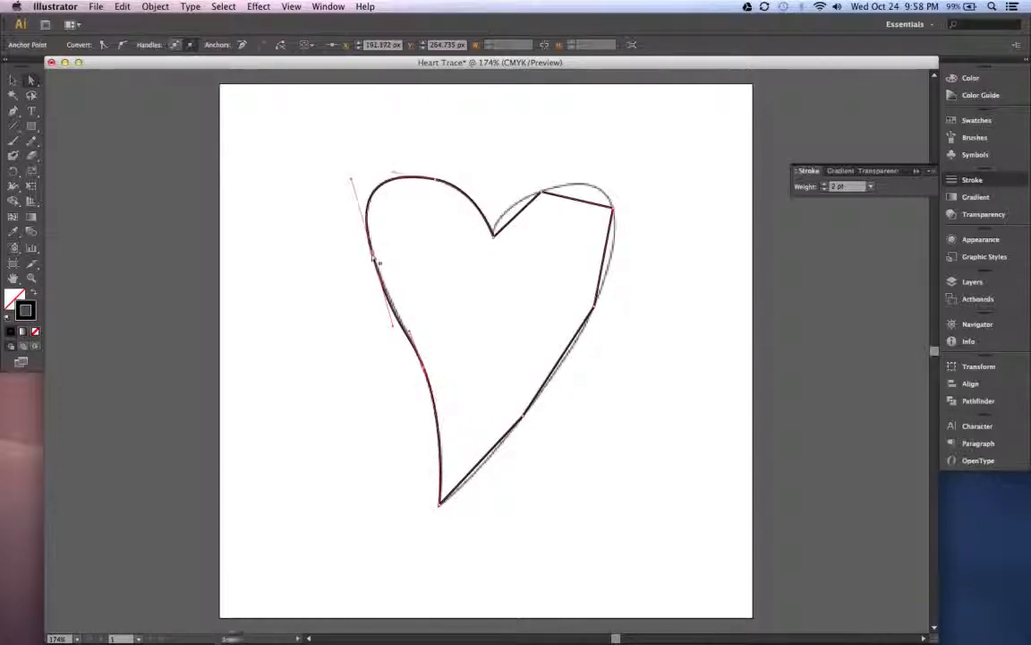
drag(393, 330, 394, 329)
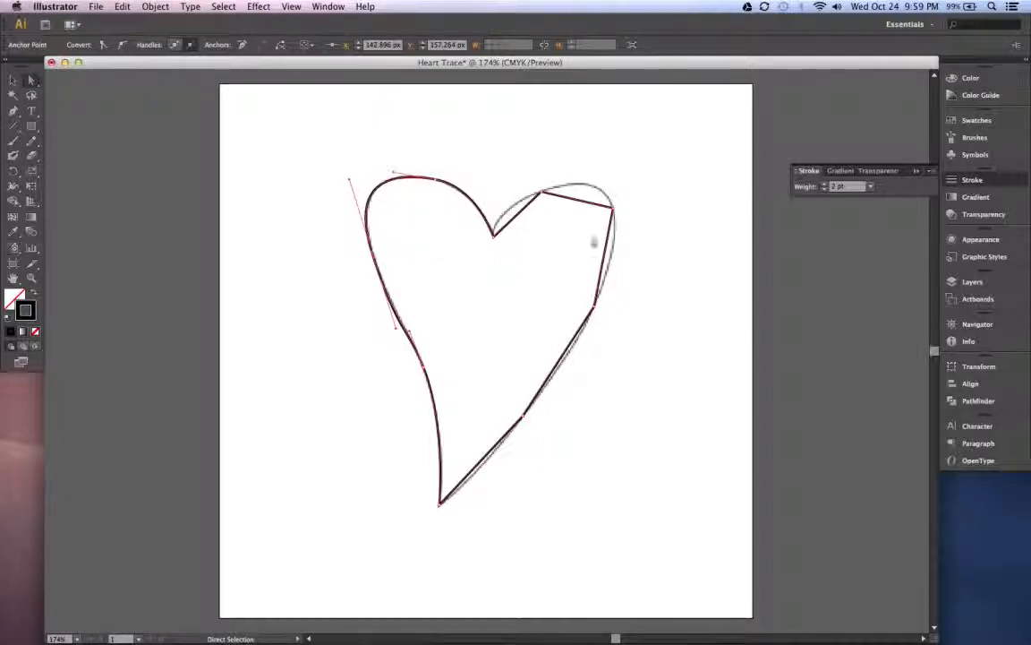
- Curve the right side's four corner points with the Convert Anchor Point tool, adjusting their handles to follow the template heart
click(13, 112)
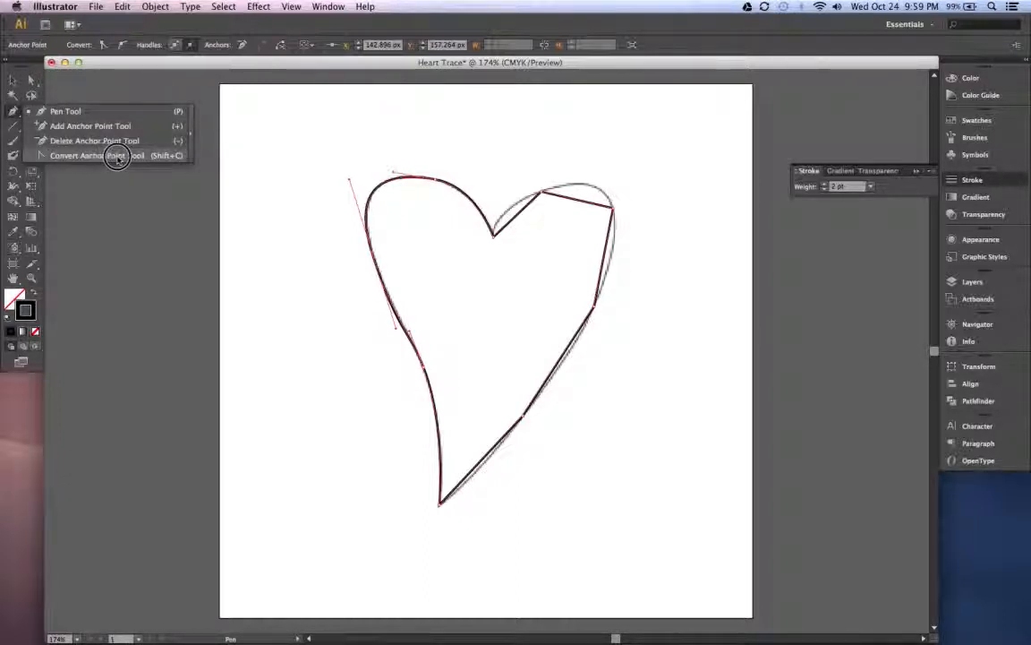
click(158, 156)
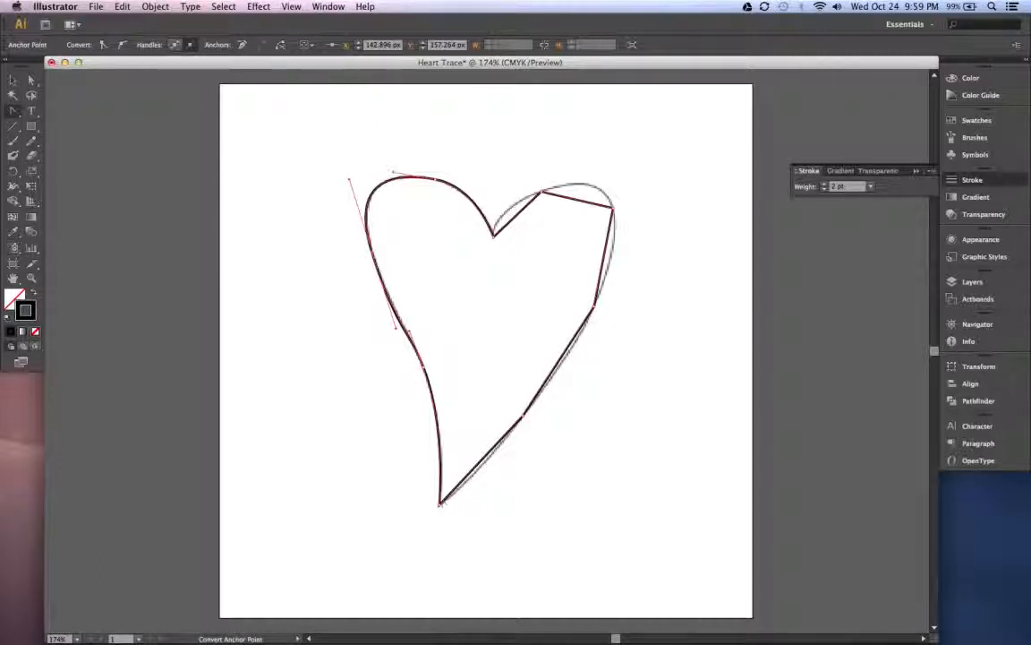
click(524, 417)
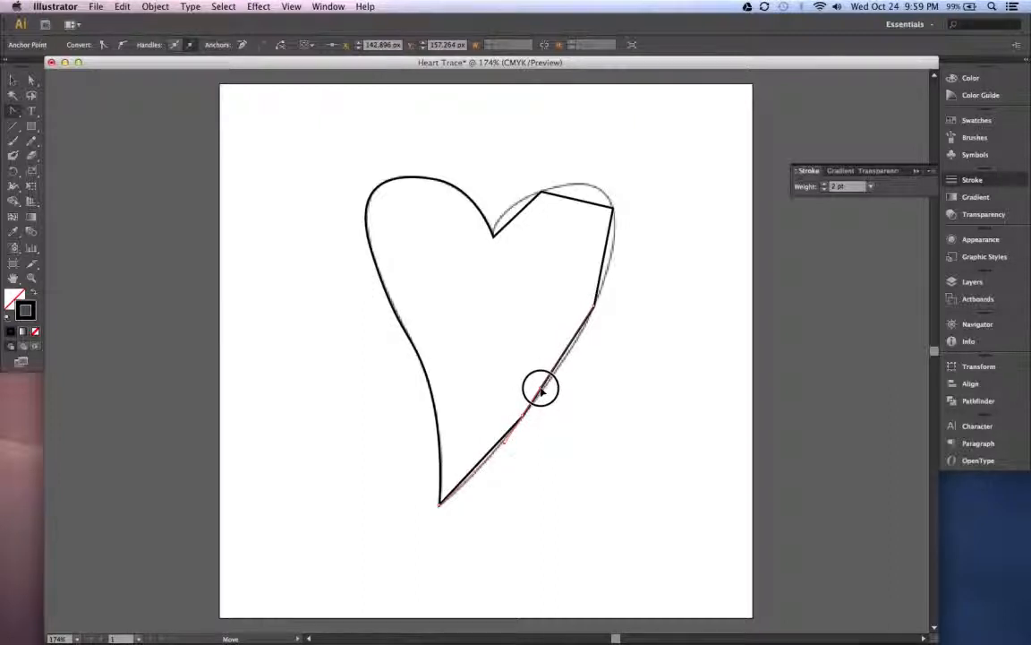
click(542, 391)
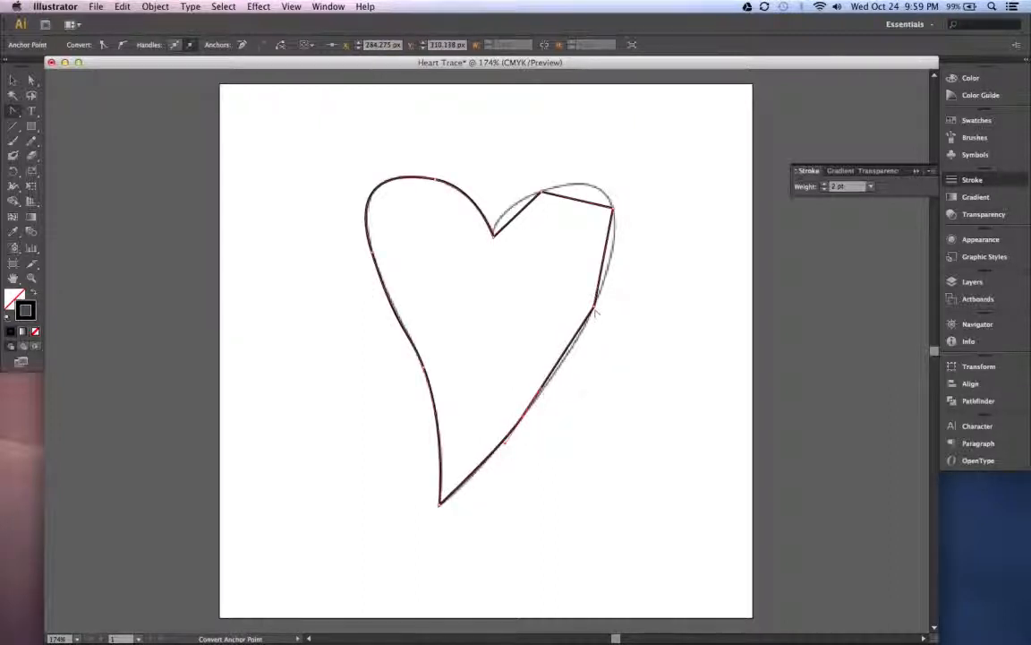
drag(594, 309, 611, 272)
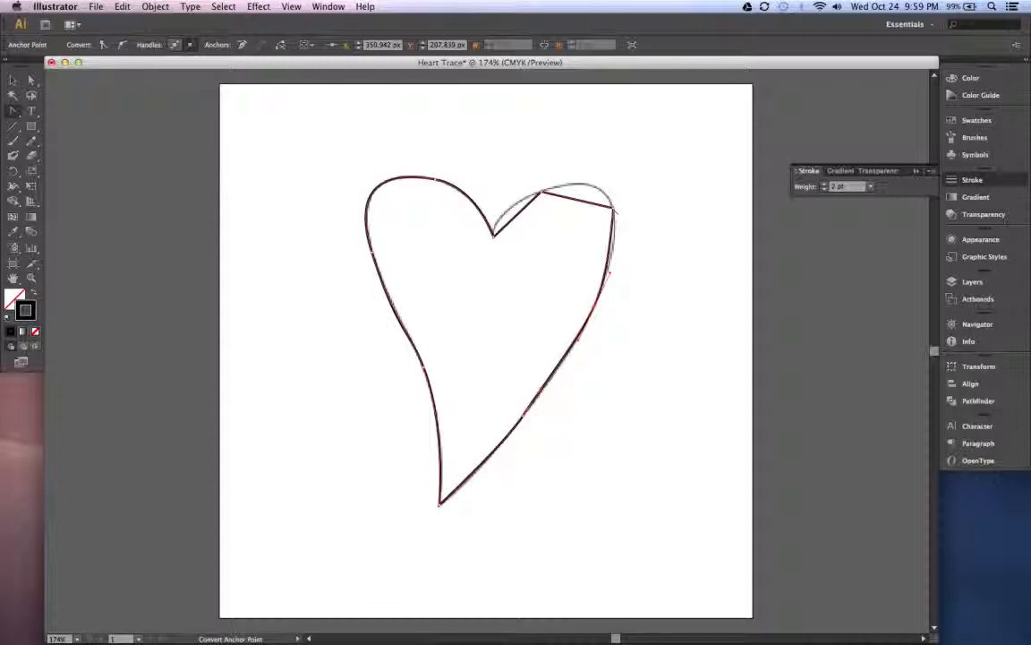
drag(614, 209, 602, 169)
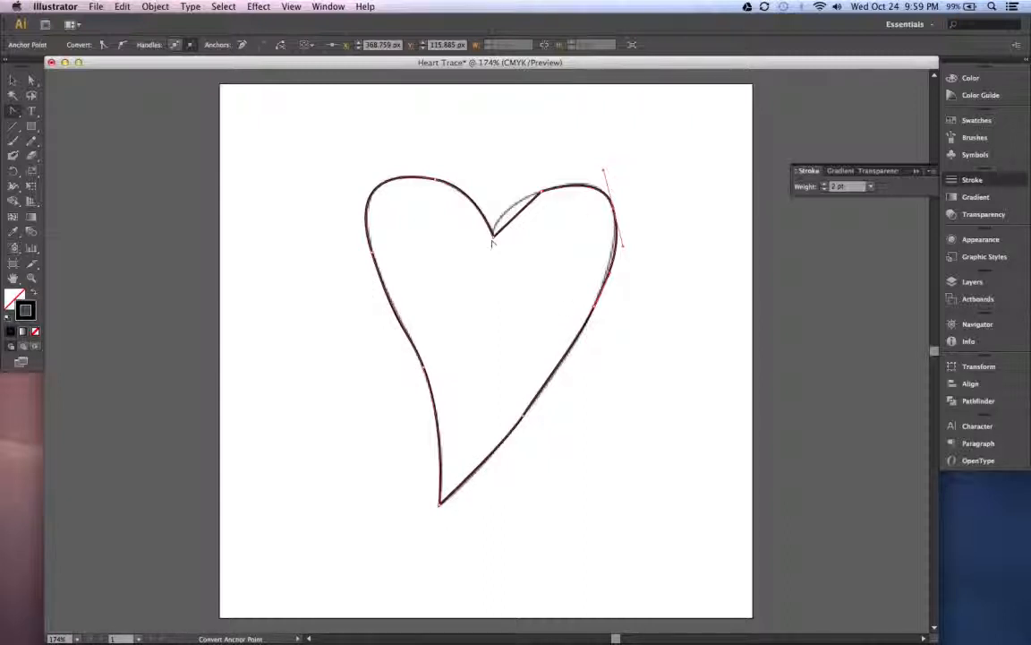
drag(540, 191, 575, 177)
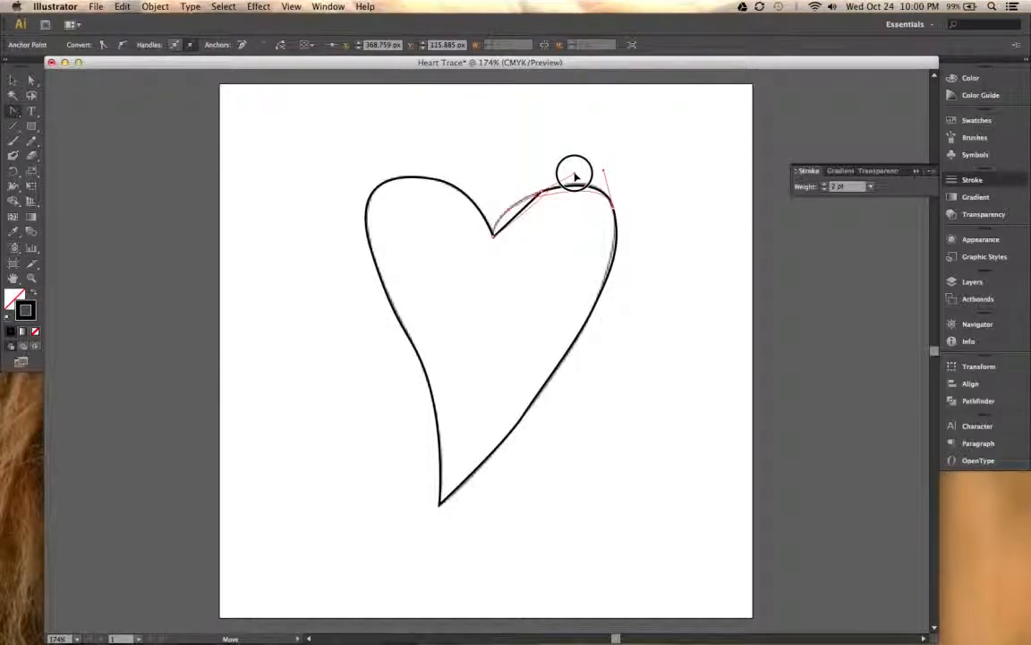
drag(575, 176, 512, 197)
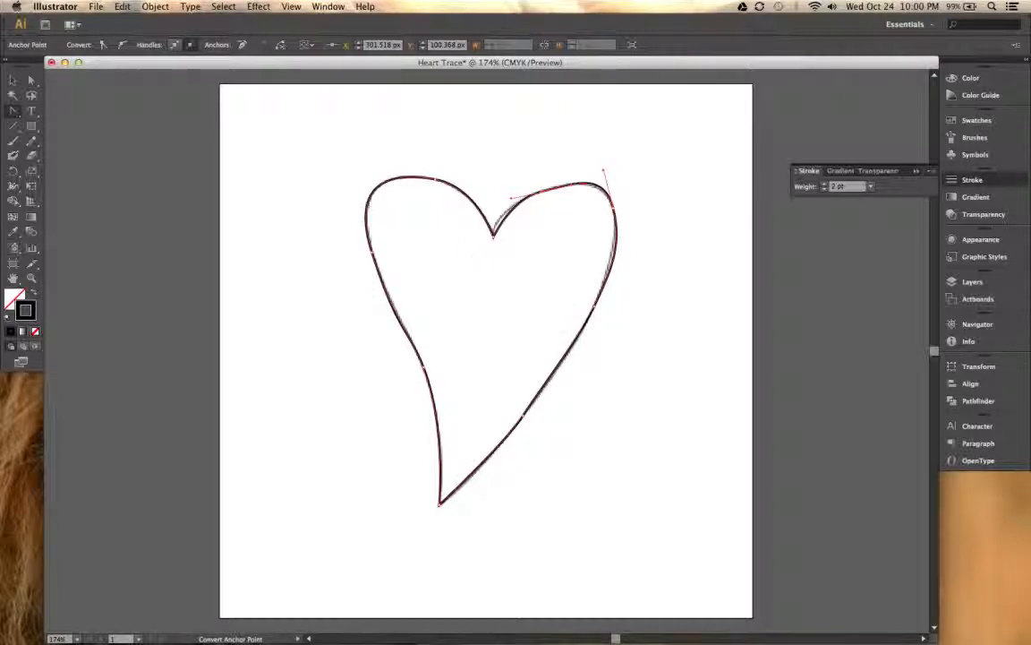
- With the Direct Selection tool, reposition the right lobe's anchor point nearest the cleft and extend its handles to follow the template
drag(13, 110, 31, 82)
double_click(32, 81)
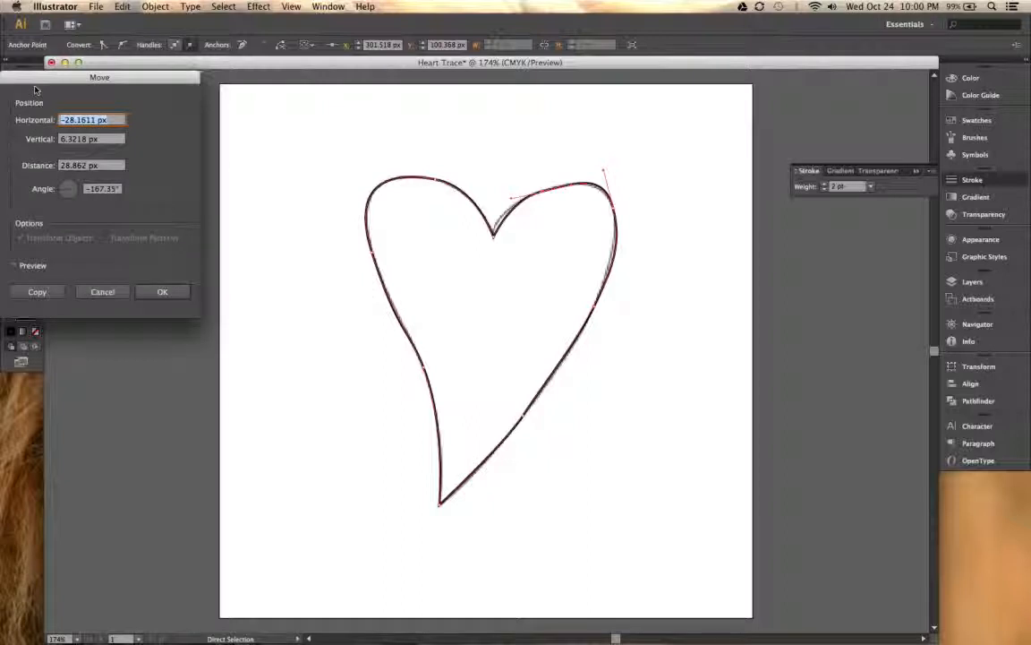
key(Escape)
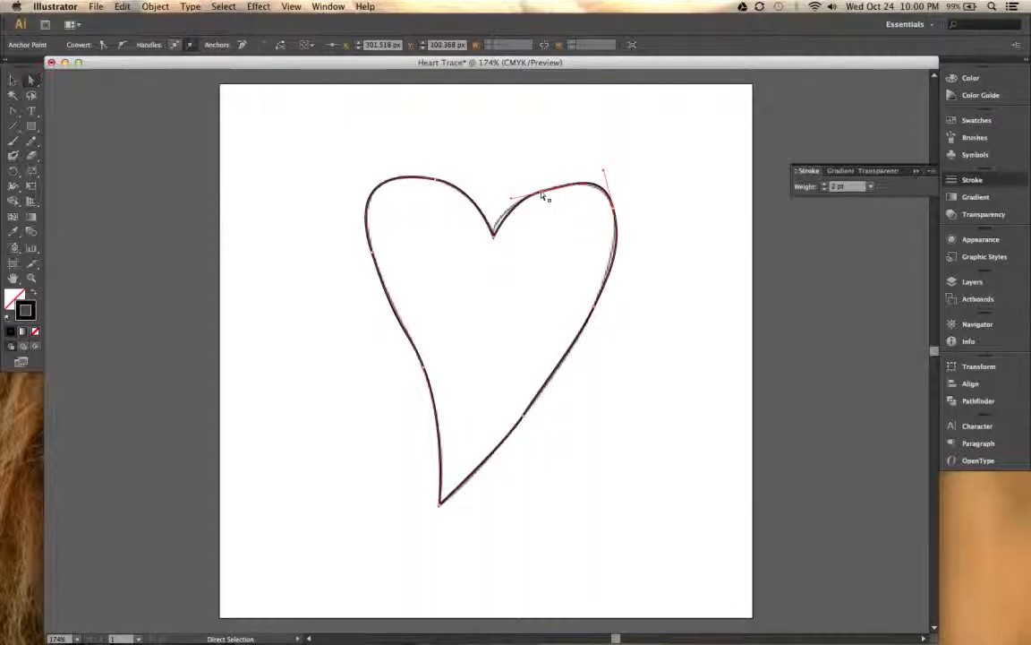
drag(542, 196, 563, 184)
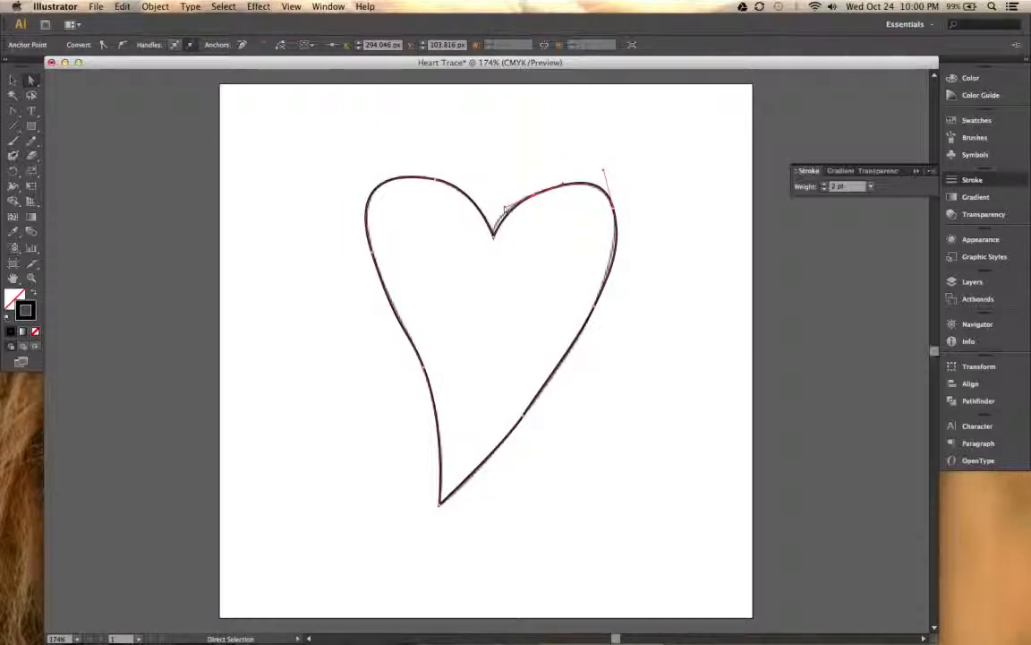
drag(501, 208, 492, 210)
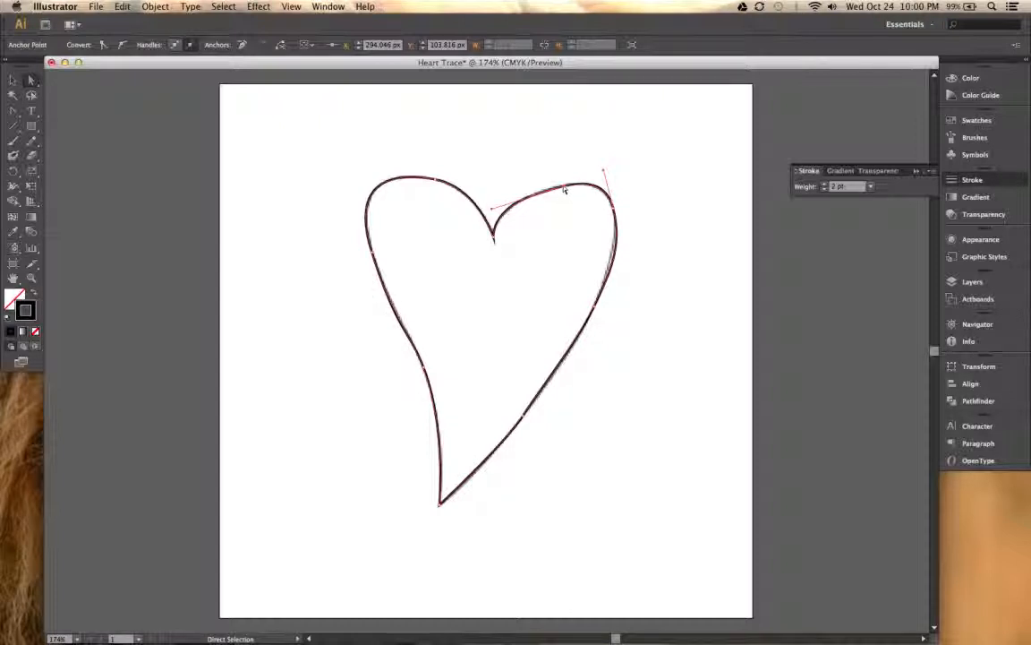
- Adjust both handles of the anchor point at the right lobe's outer edge so the curve follows the template
click(614, 204)
drag(622, 242, 621, 238)
drag(622, 242, 665, 407)
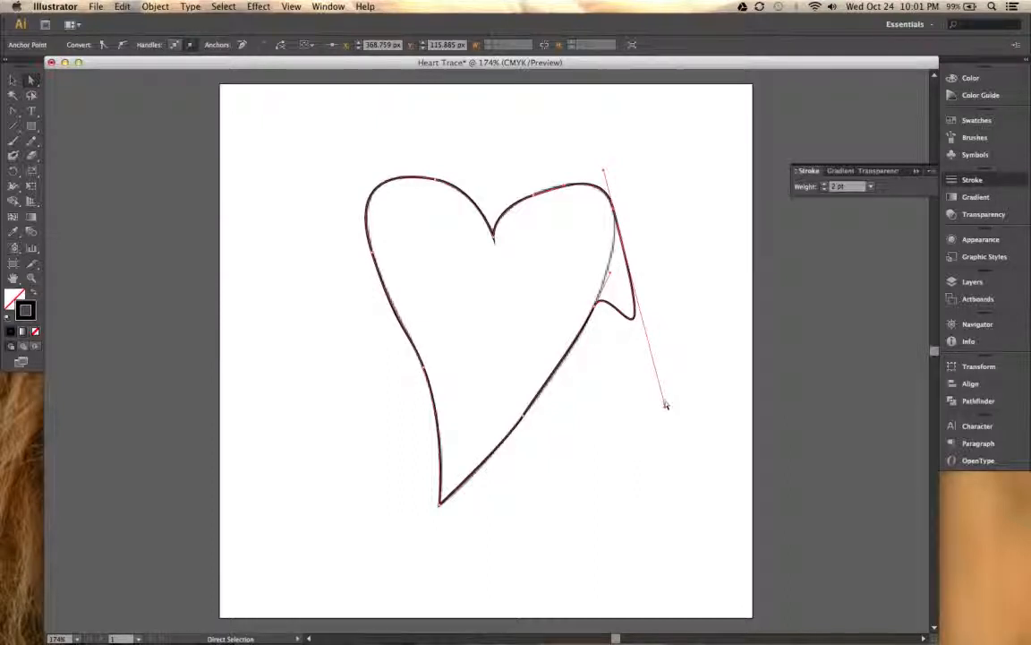
drag(667, 409, 618, 241)
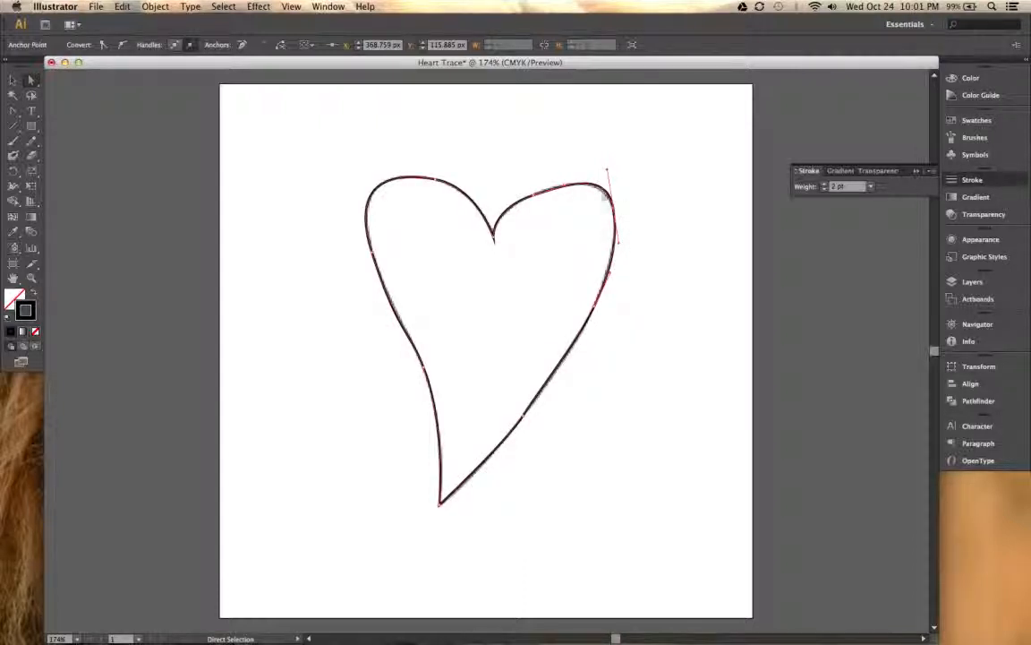
drag(607, 173, 607, 173)
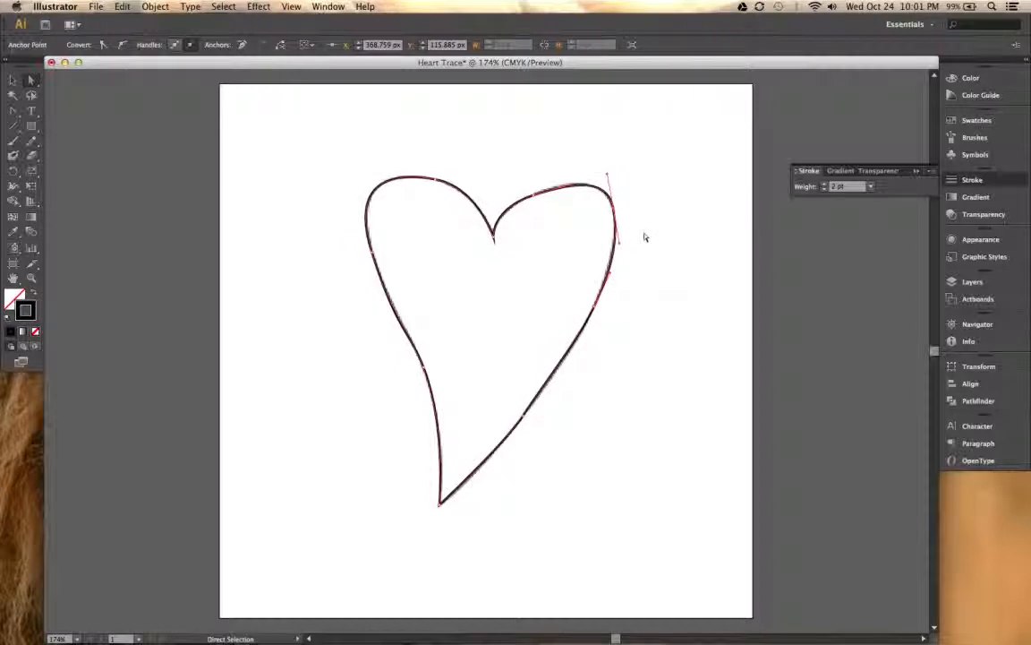
- Fine-tune the curve handles along the heart's lower-right side to match the template, and deselect the path
drag(610, 270, 608, 271)
click(531, 420)
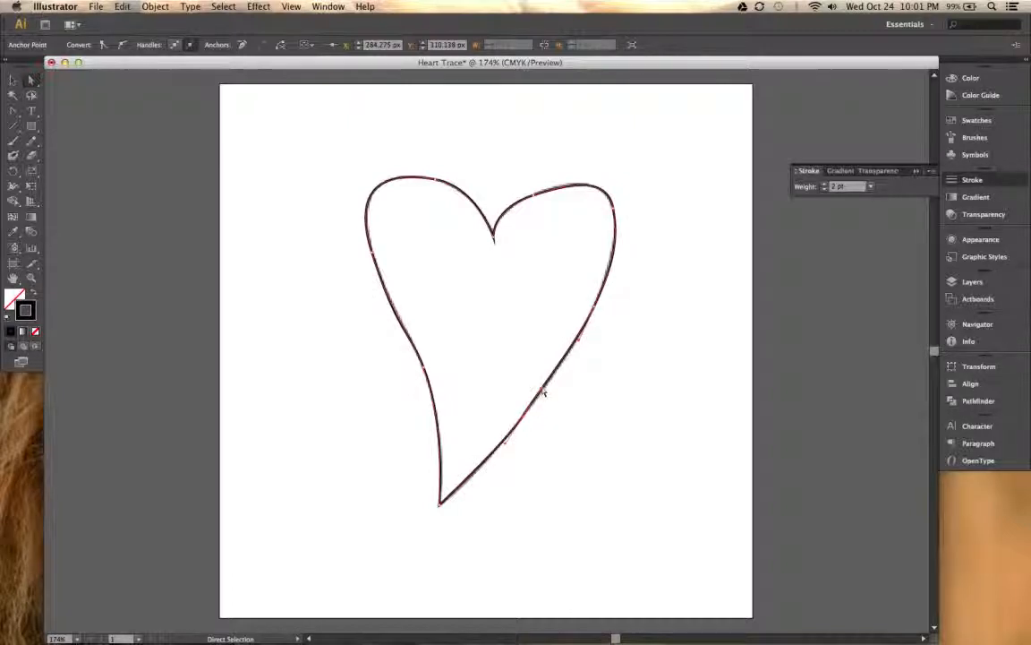
drag(541, 391, 544, 393)
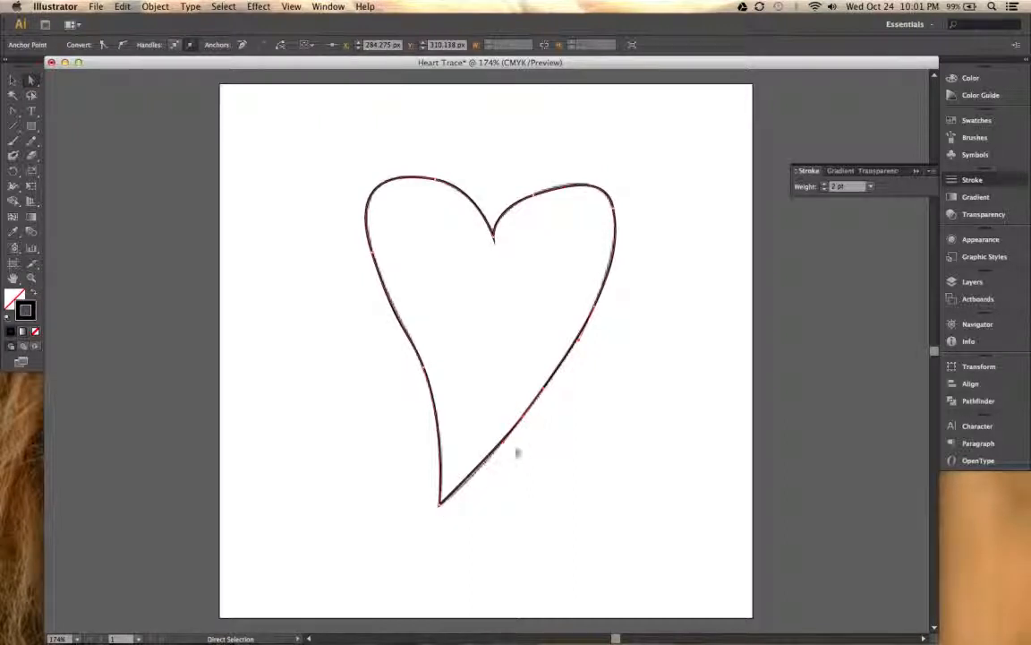
click(557, 438)
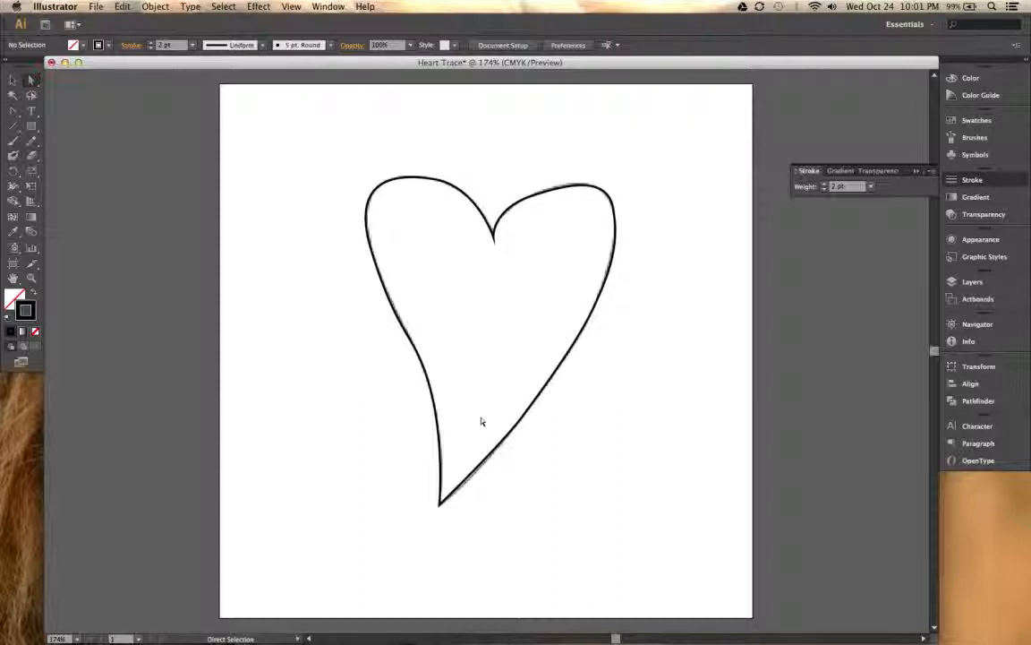
- Examine up close how well the traced outline follows the template along the lower sides and bottom tip
key(super+equal)
key(super+equal)
key(super+equal)
key(super+equal)
key(super+equal)
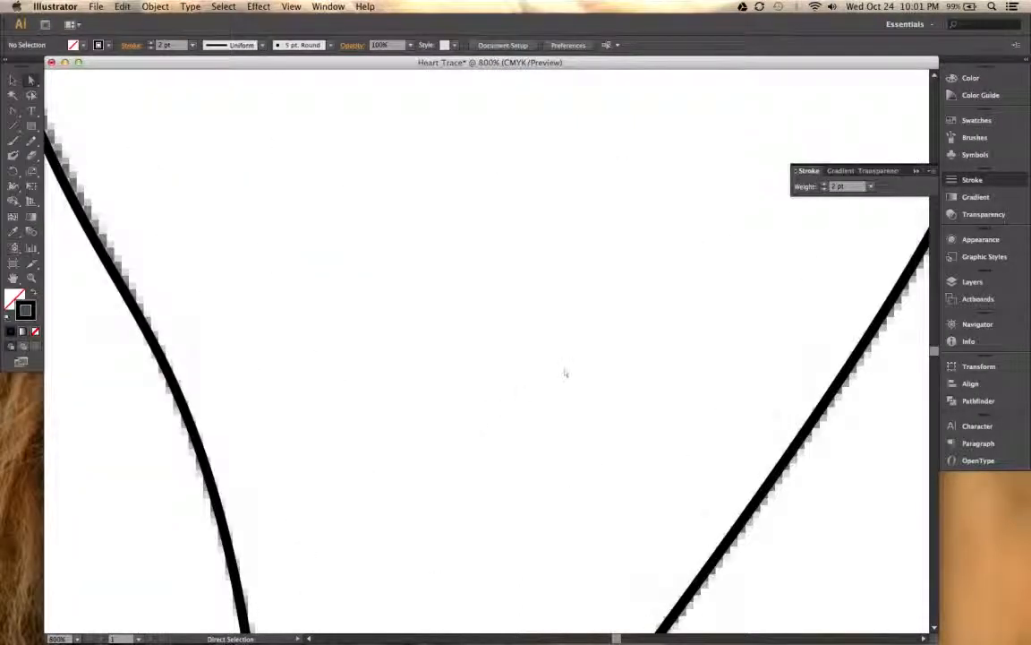
drag(611, 417, 422, 179)
drag(421, 468, 556, 275)
drag(377, 397, 403, 340)
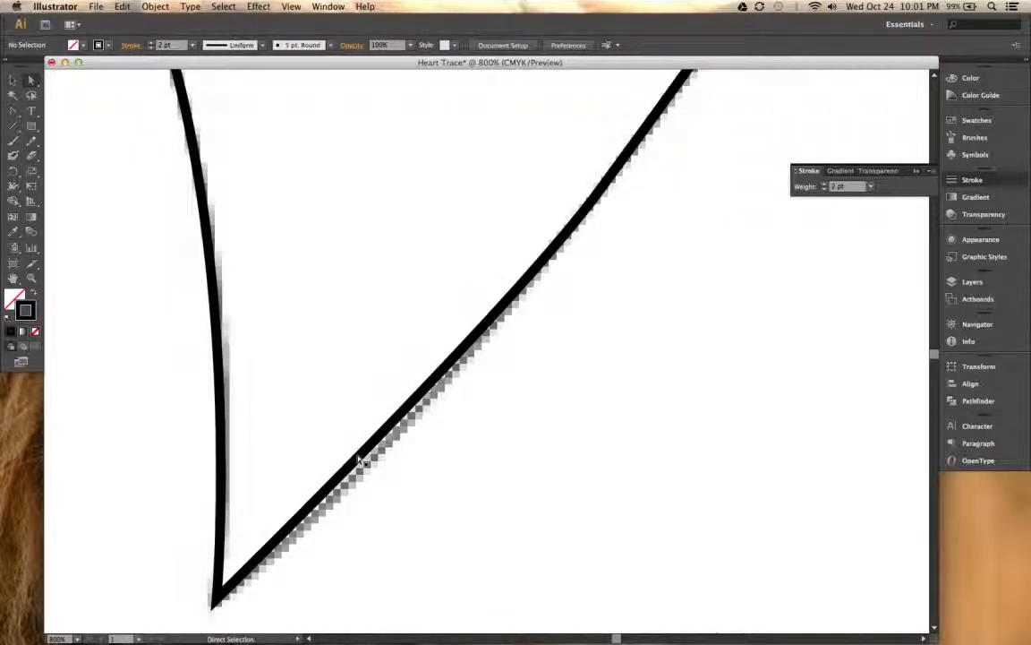
key(super+0)
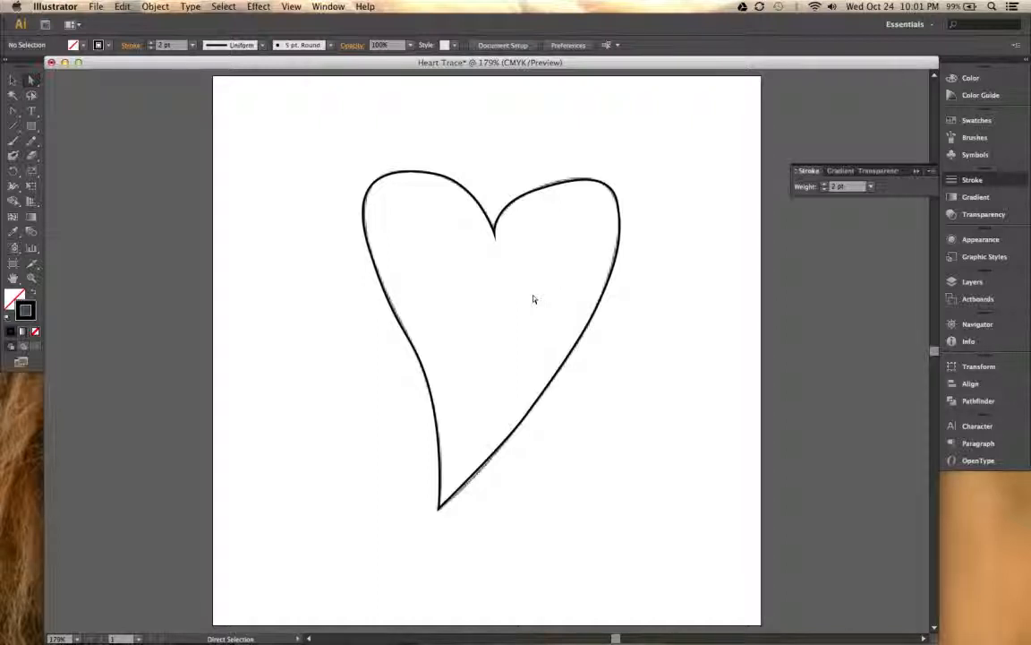
- Hide the Template layer, leaving the Drawing layer with the traced heart visible
click(963, 281)
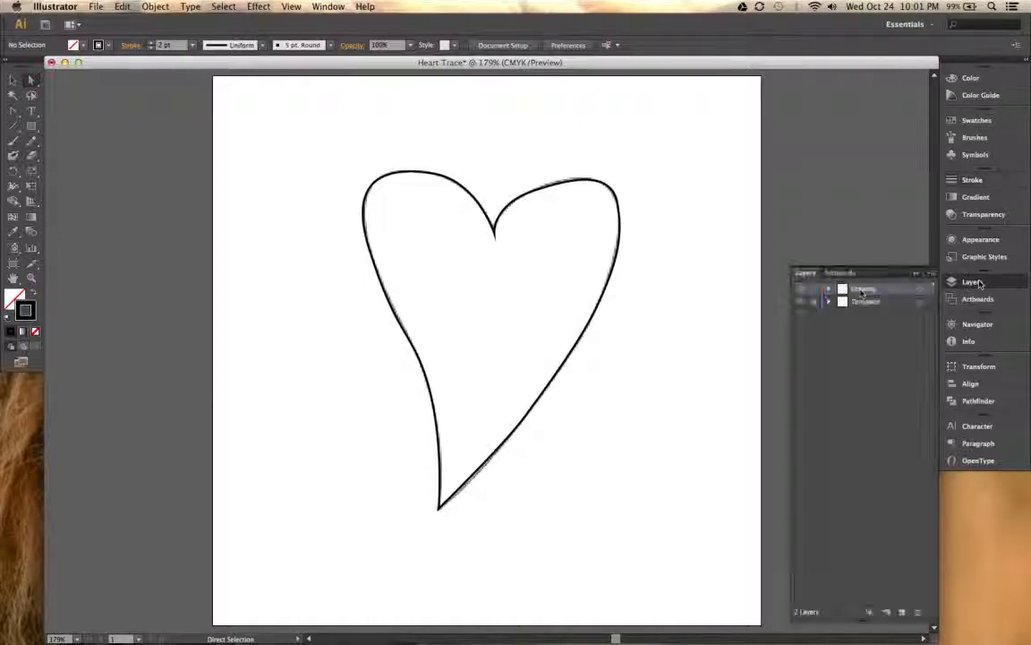
click(799, 302)
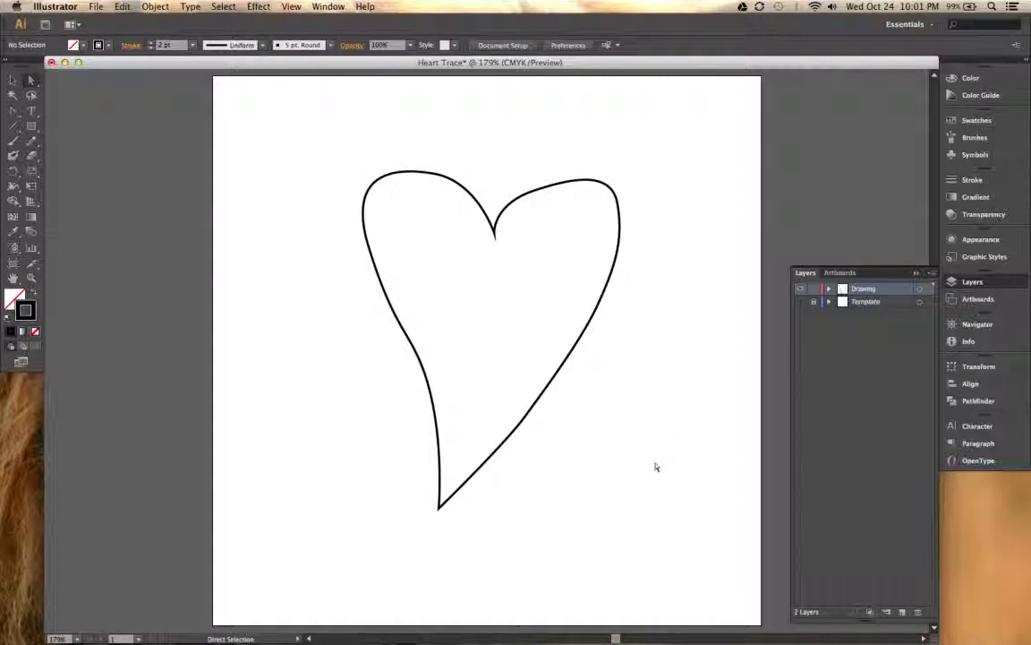